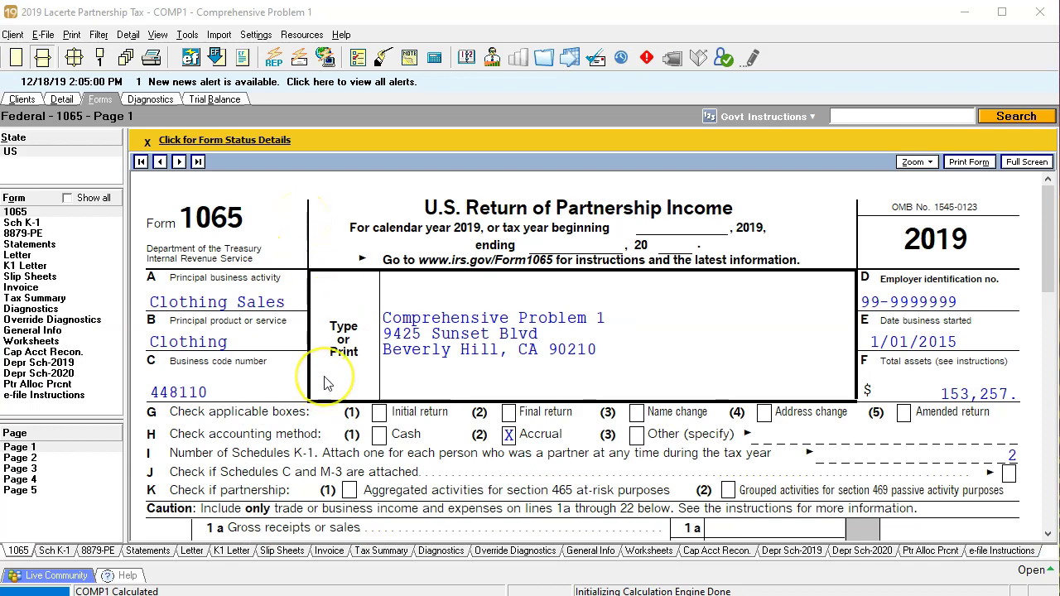
Scroll through Form 1065 page 1, then jump to page 5 with Schedule L's beginning cash of 72,610.
scroll(324, 389, down, 3)
scroll(327, 382, down, 3)
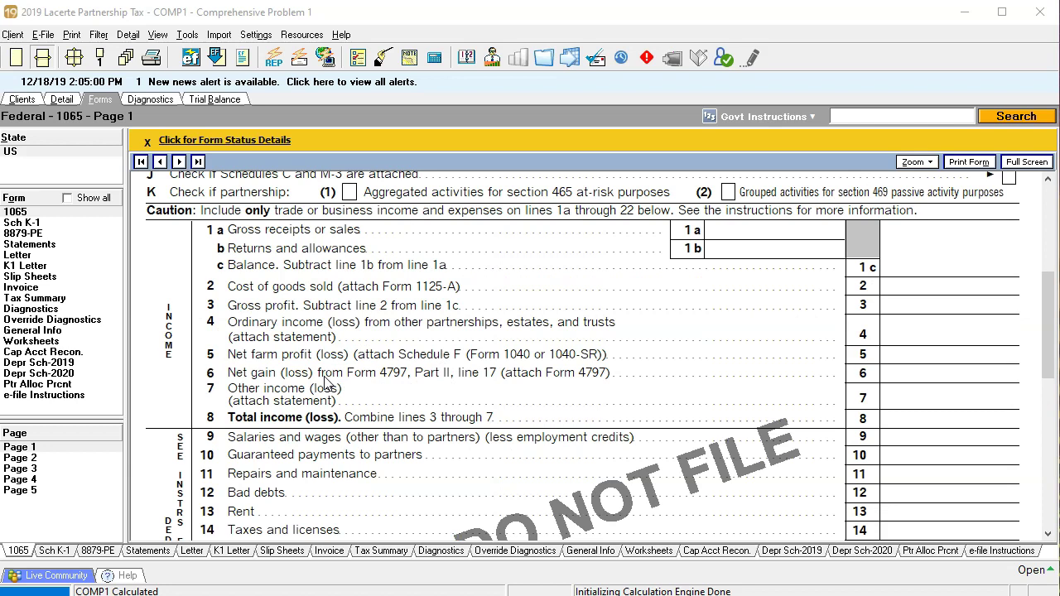
click(40, 493)
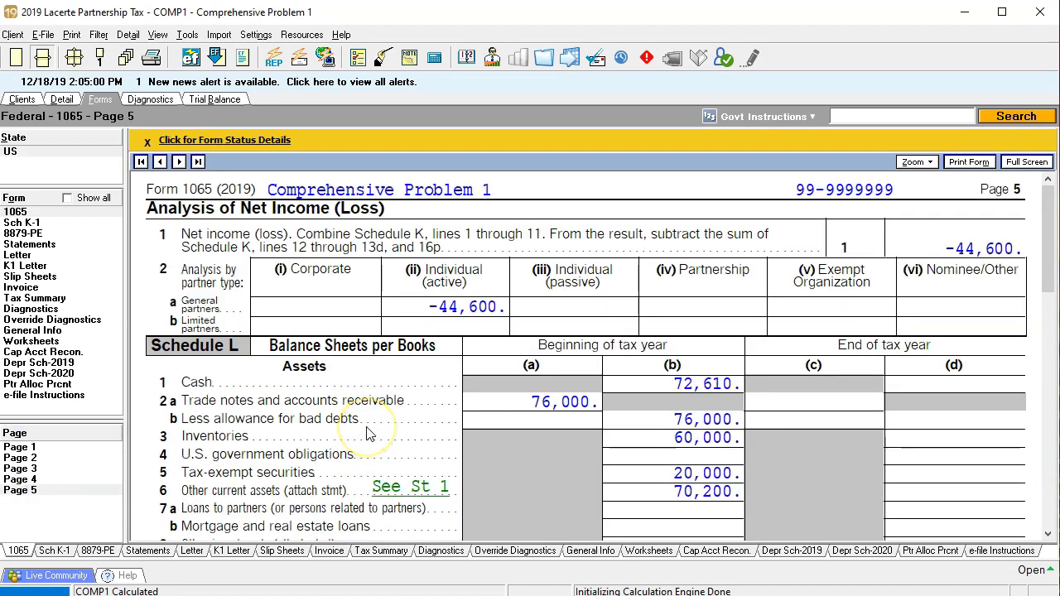
Tick off the 315,000 buildings and 161,743 accumulated depreciation amounts in column (c).
scroll(368, 434, down, 2)
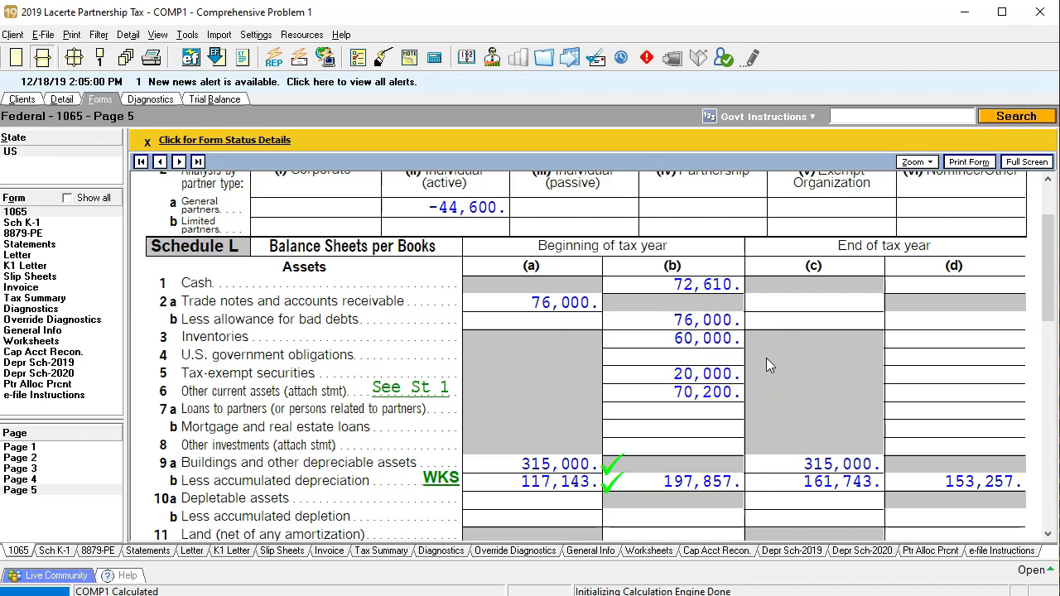
scroll(766, 358, down, 2)
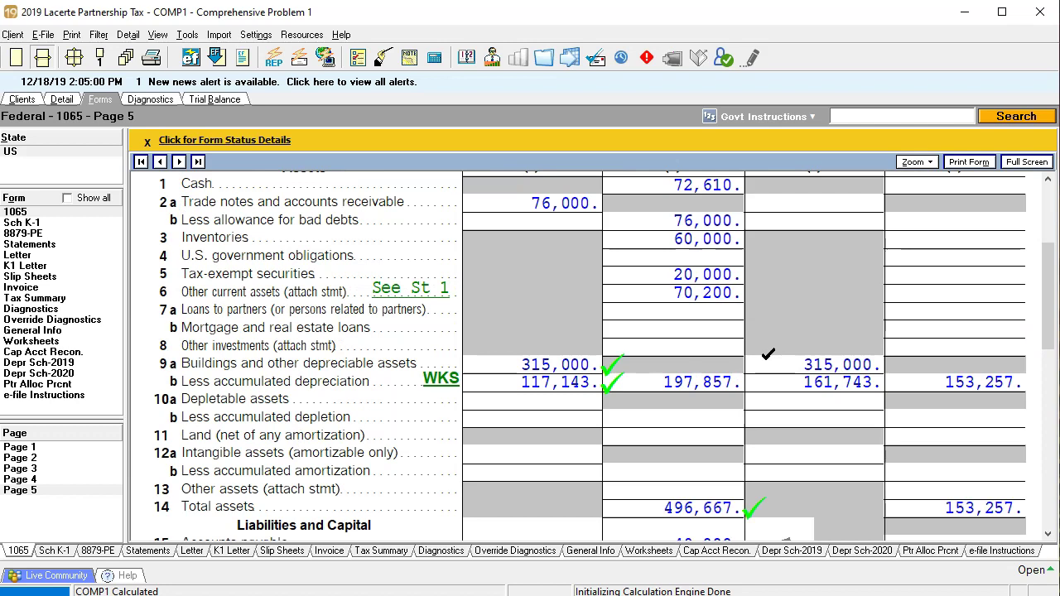
scroll(767, 356, up, 2)
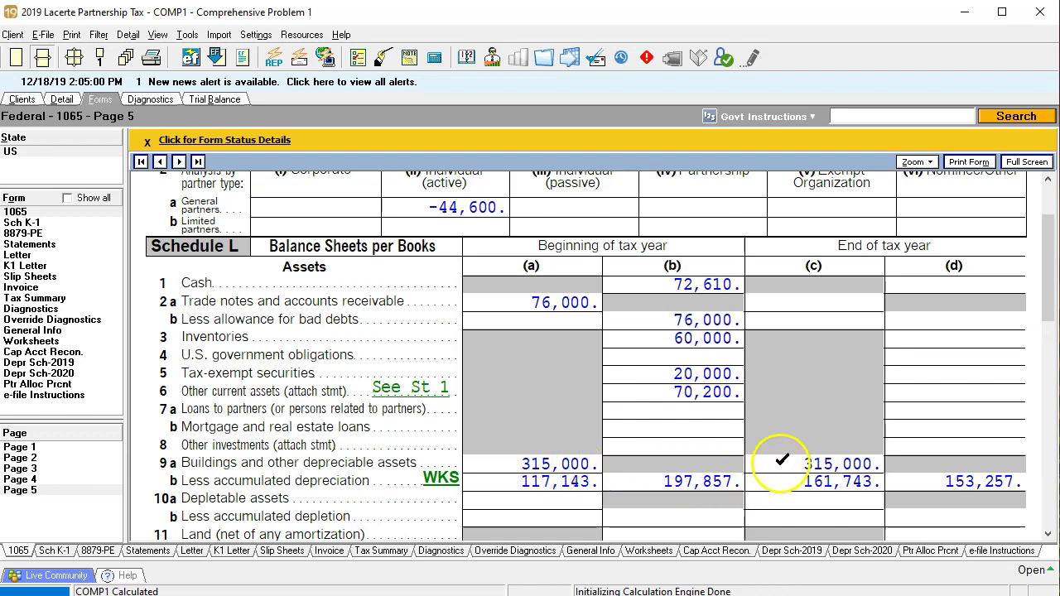
click(782, 461)
click(780, 480)
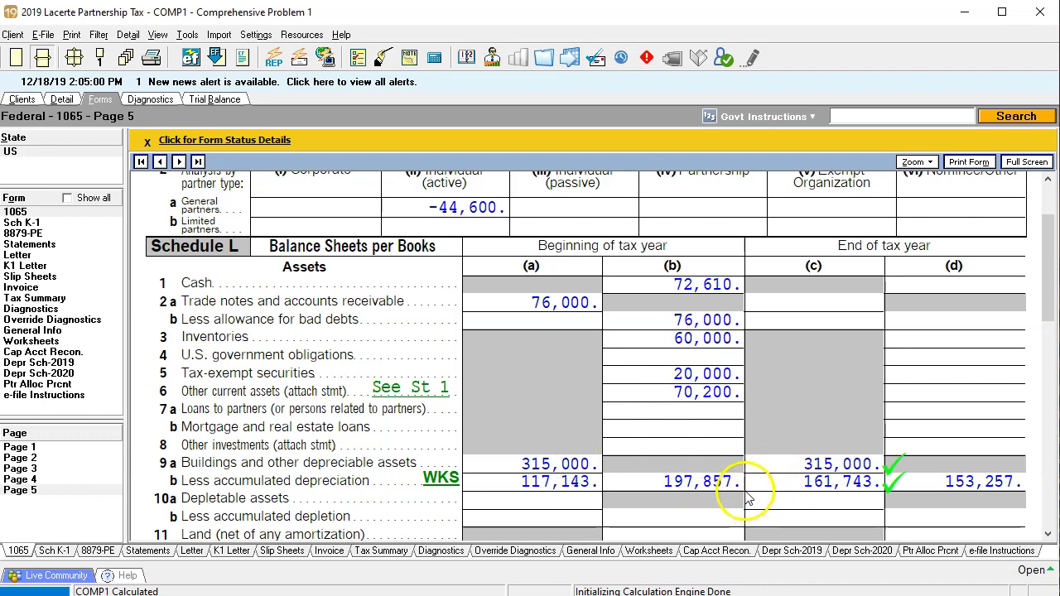
scroll(742, 486, down, 3)
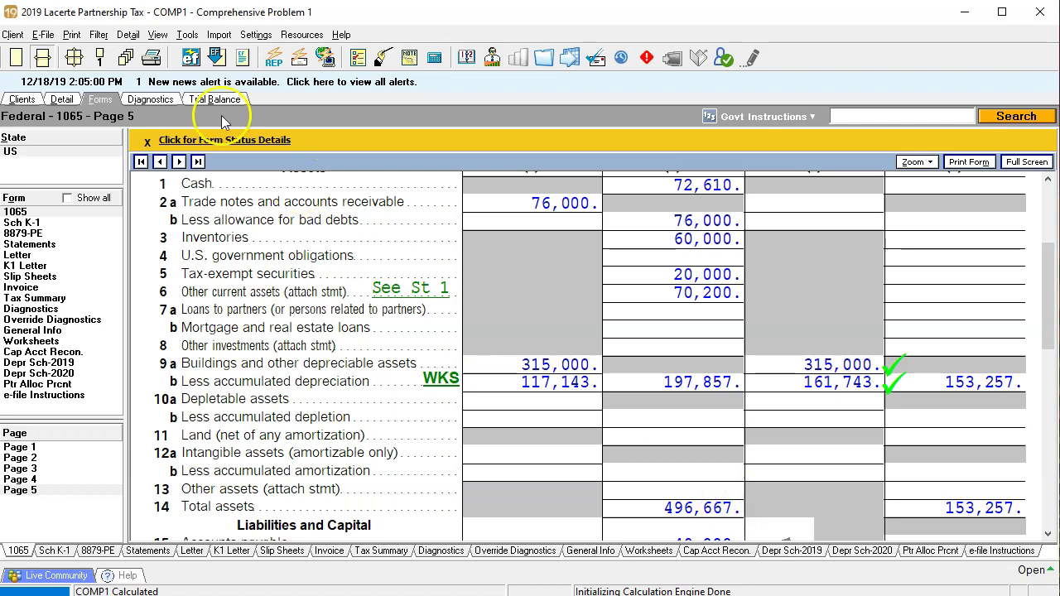
Open the Federal Balance Sheet input screen and view Accounts Receivable in the Excel trial balance.
click(63, 100)
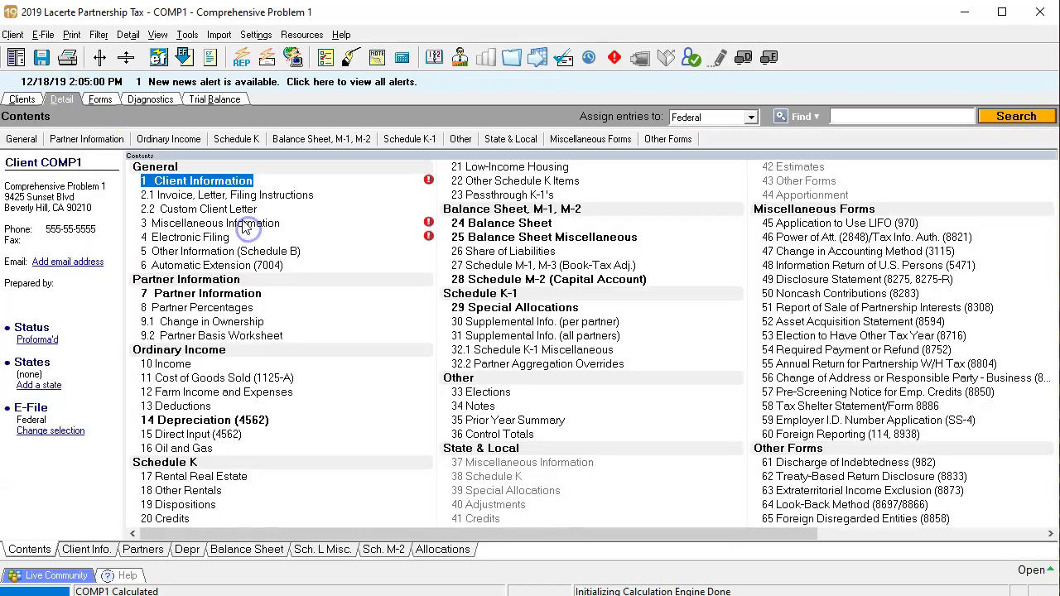
click(286, 140)
mouse_move(426, 158)
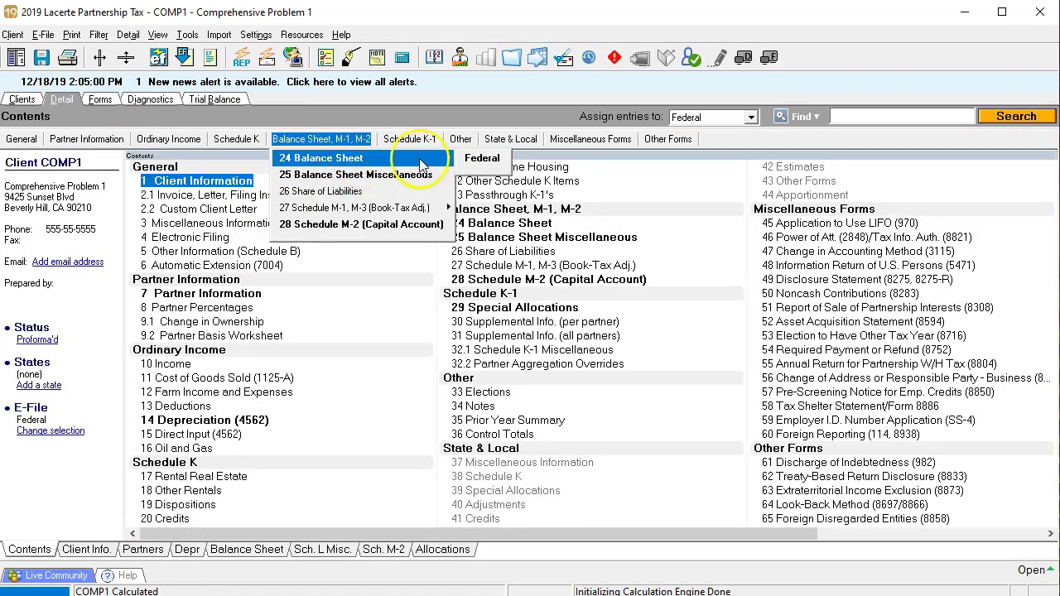
click(464, 164)
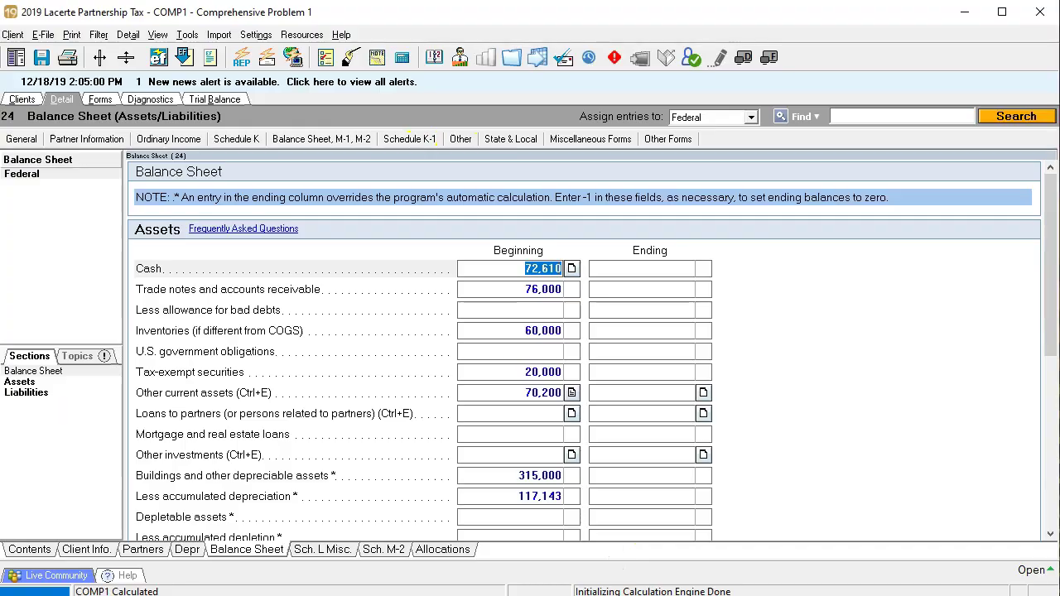
key(alt+Tab)
click(596, 311)
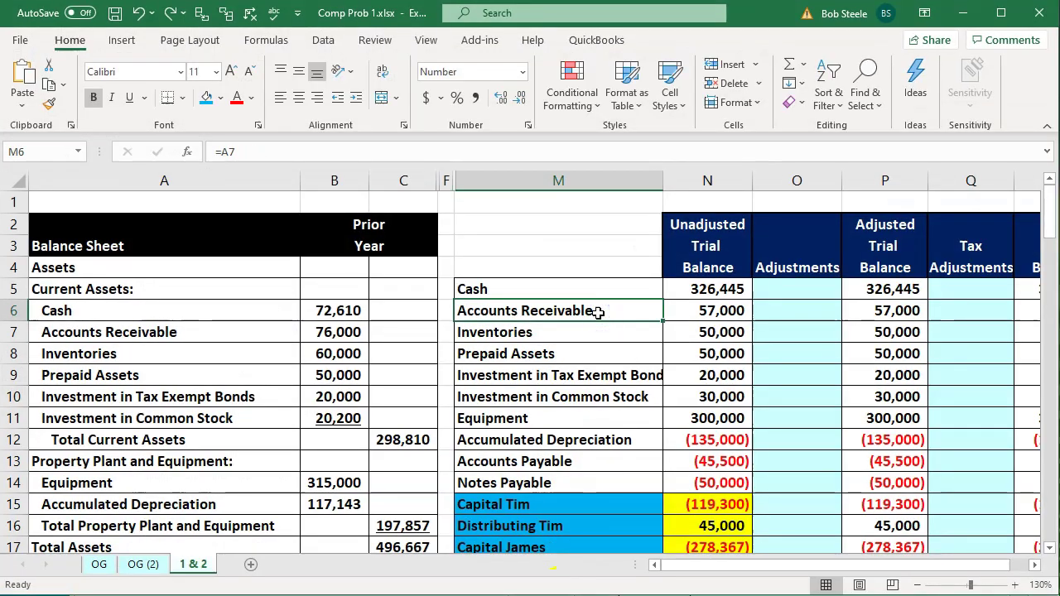
Hide Excel columns N through Q so the Tax Trial Balance sits beside the account names.
key(Right)
key(Right)
key(Right)
key(Right)
key(Right)
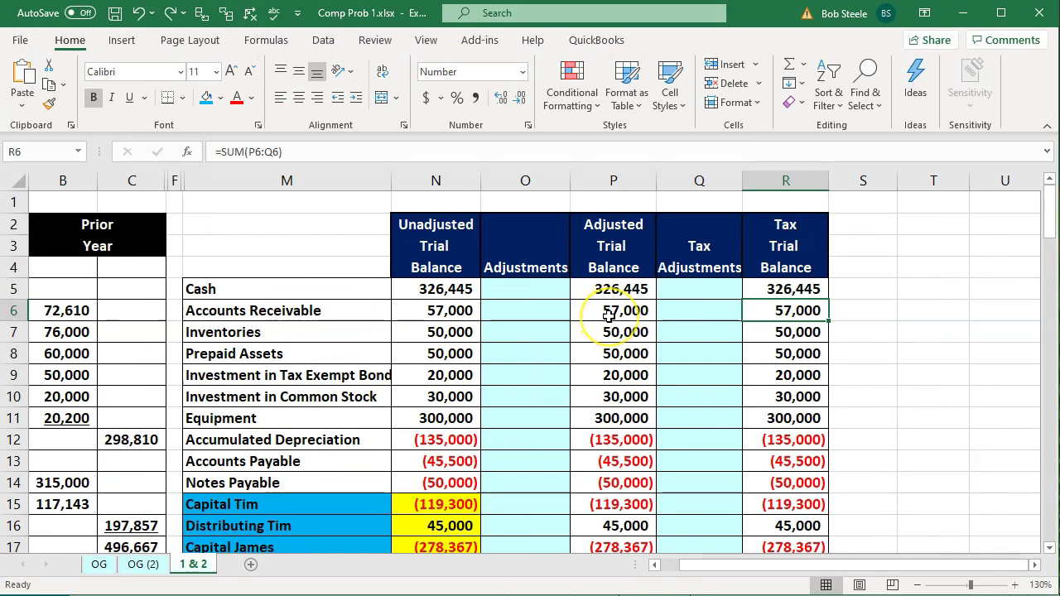
click(791, 290)
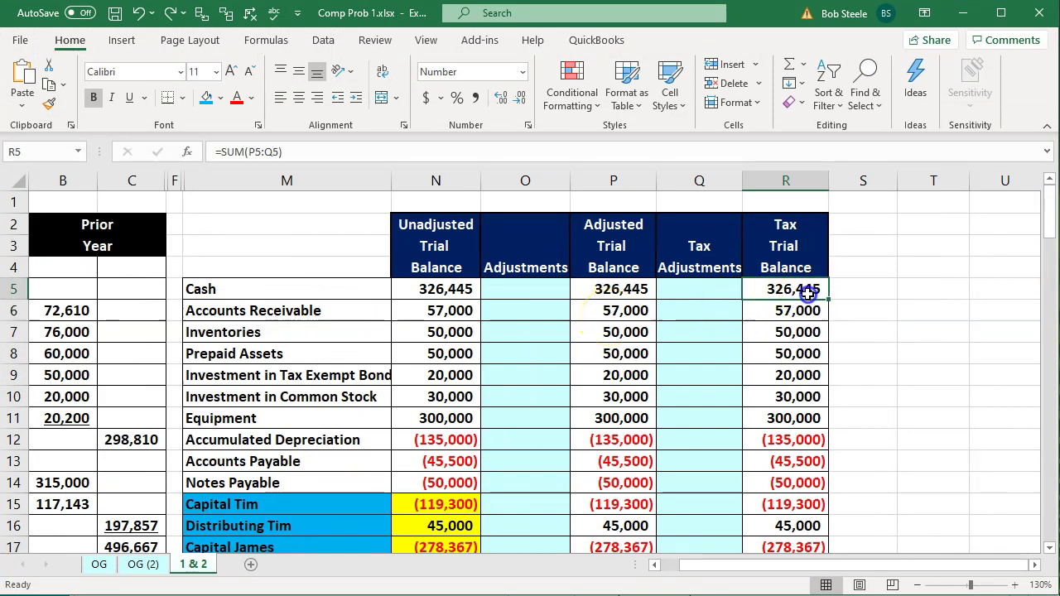
click(808, 183)
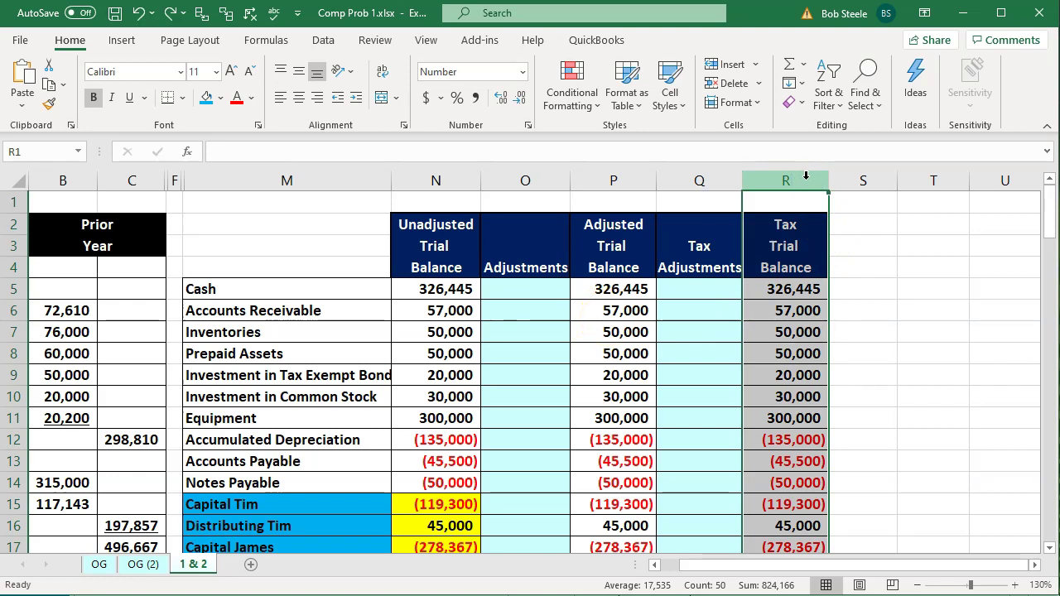
click(443, 179)
drag(443, 179, 671, 171)
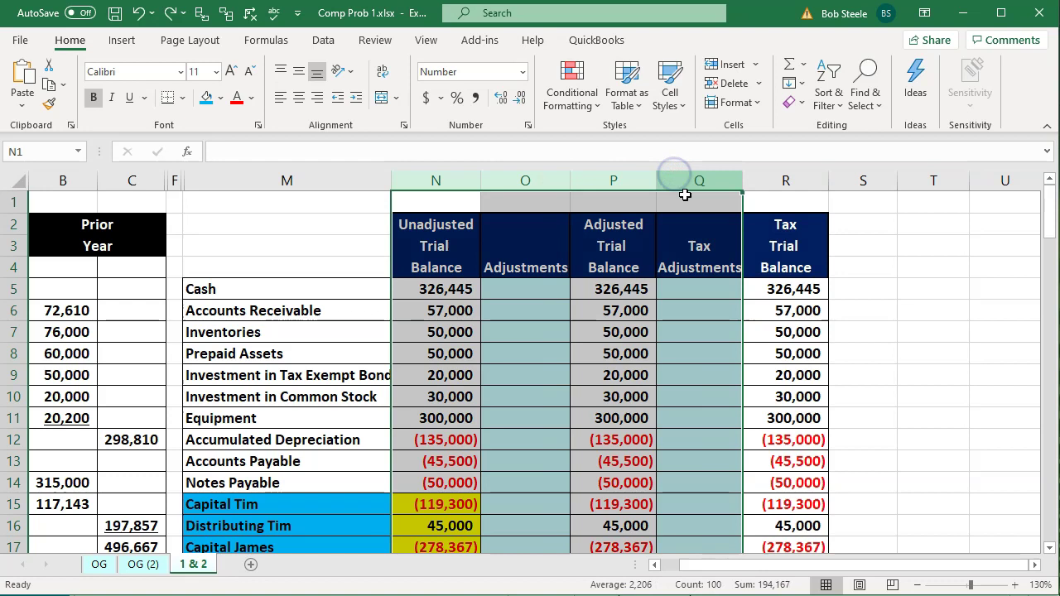
right_click(689, 203)
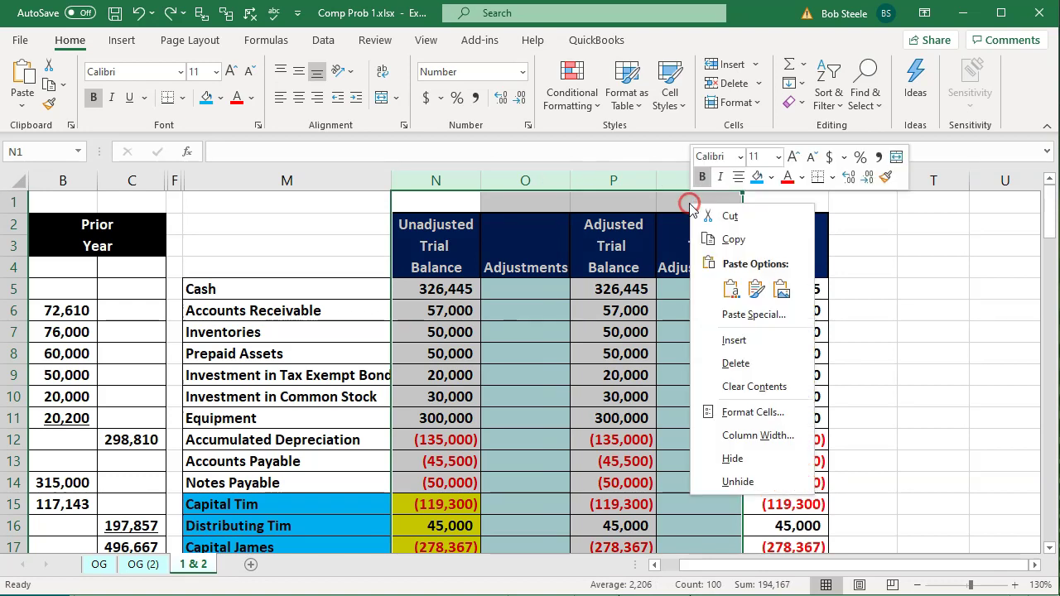
click(735, 459)
click(602, 400)
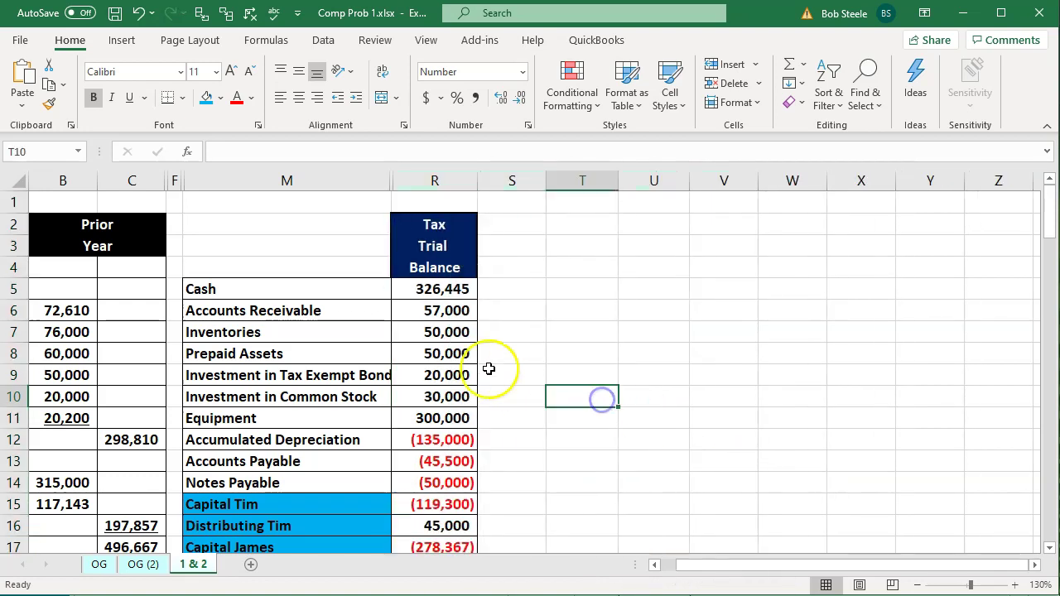
click(412, 291)
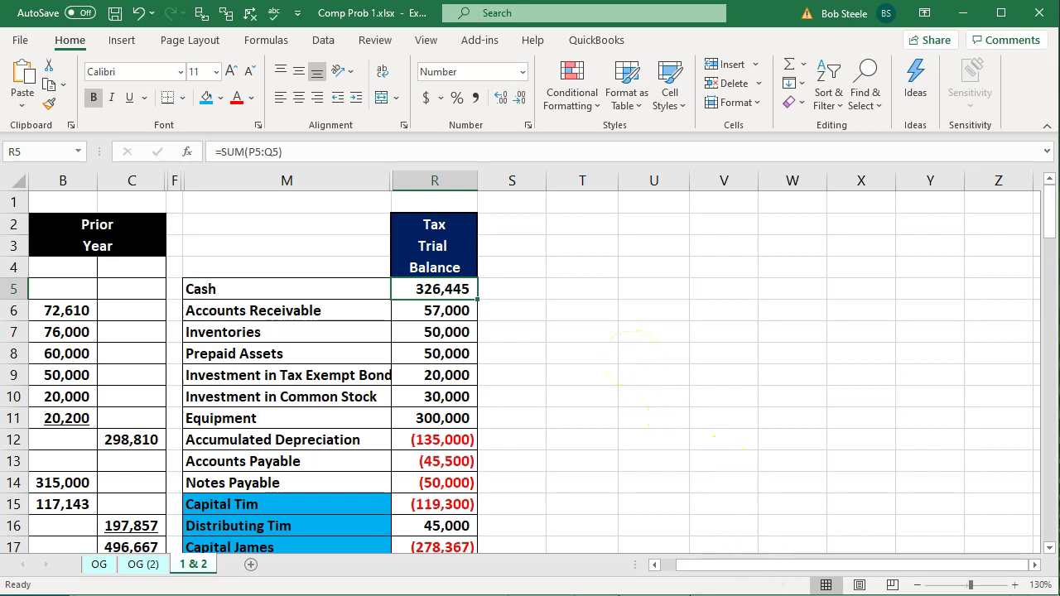
key(alt+Tab)
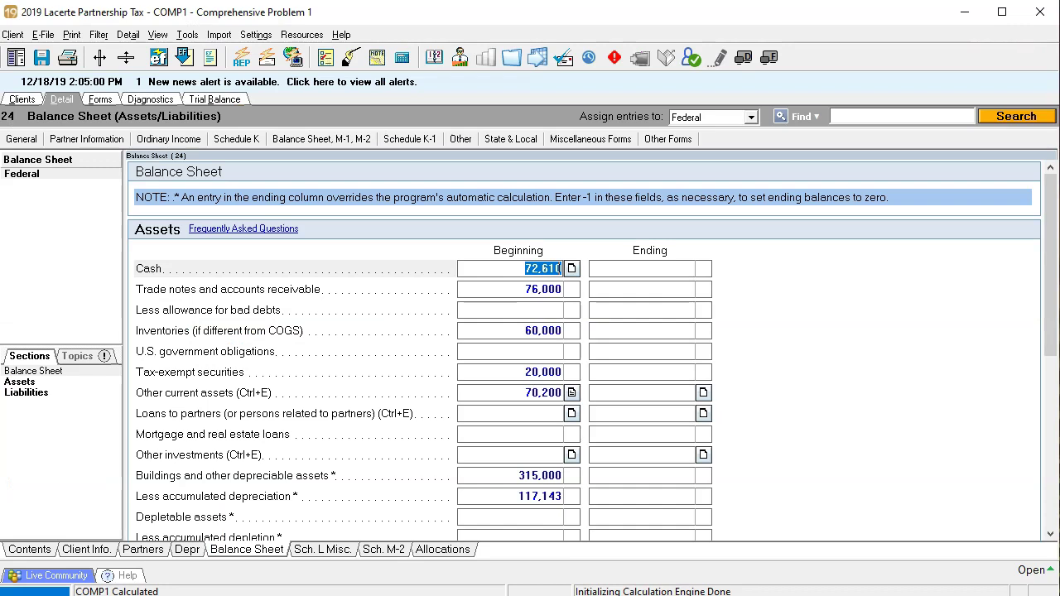
Enter ending cash of 326,445 from the Excel trial balance.
click(652, 271)
key(alt+Tab)
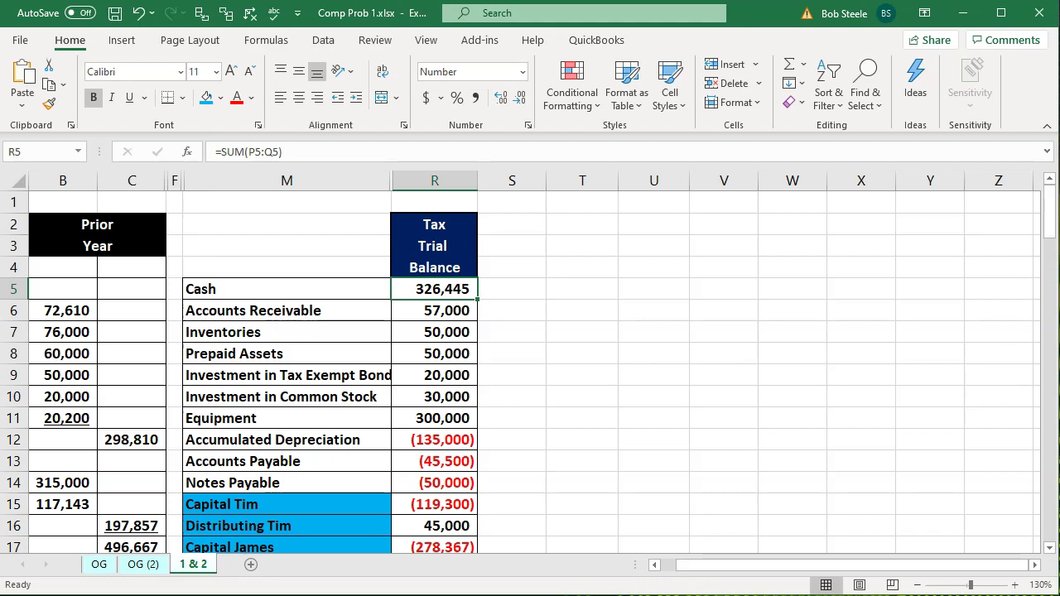
key(alt+Tab)
click(638, 267)
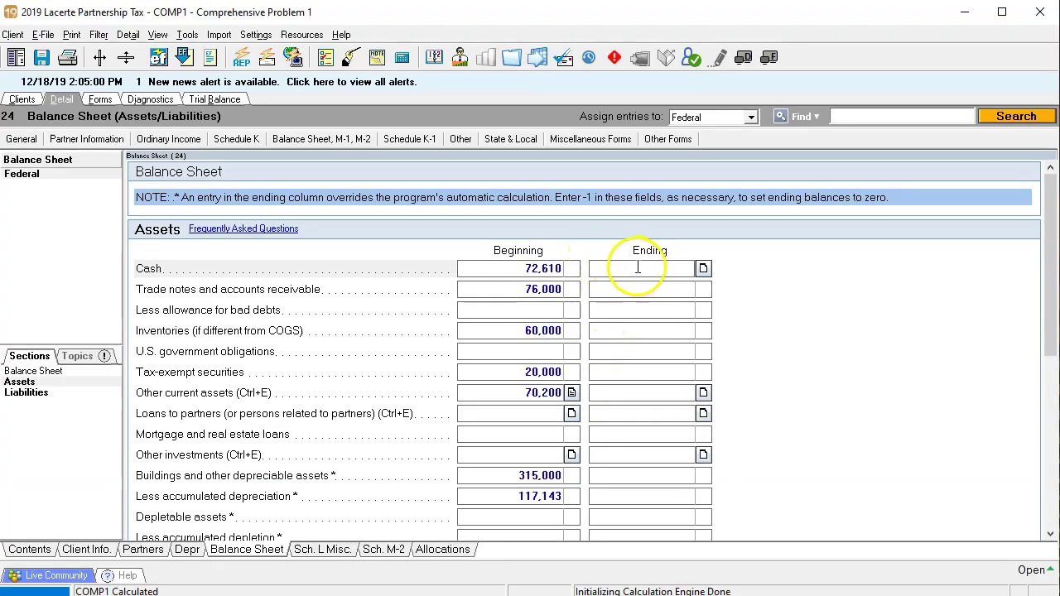
text(326)
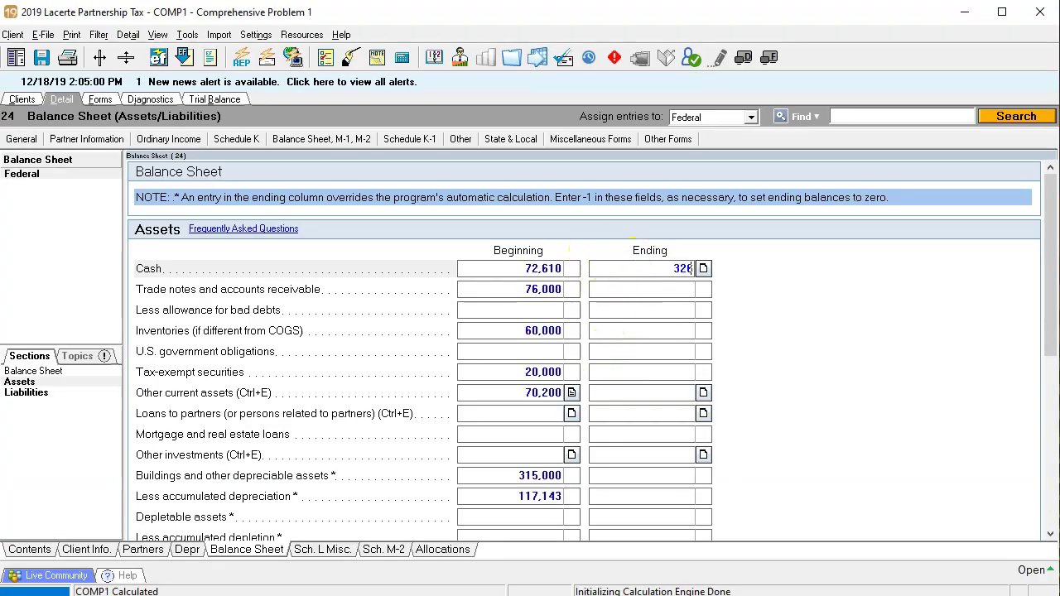
text(,445)
key(Tab)
key(Tab)
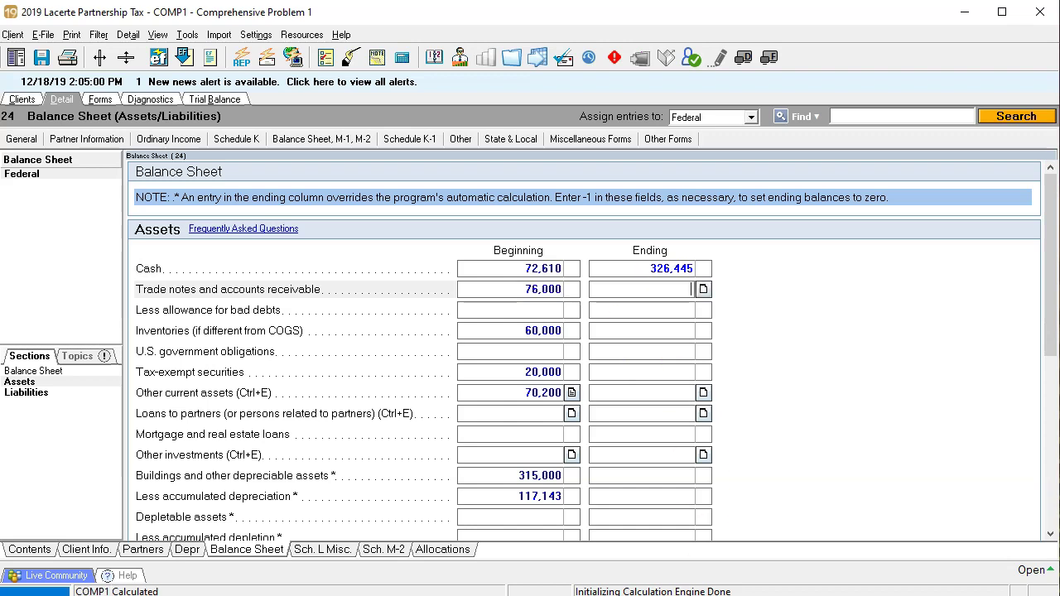
Enter ending receivables of 57,000 and inventories of 50,000 from the trial balance.
key(alt+Tab)
click(434, 307)
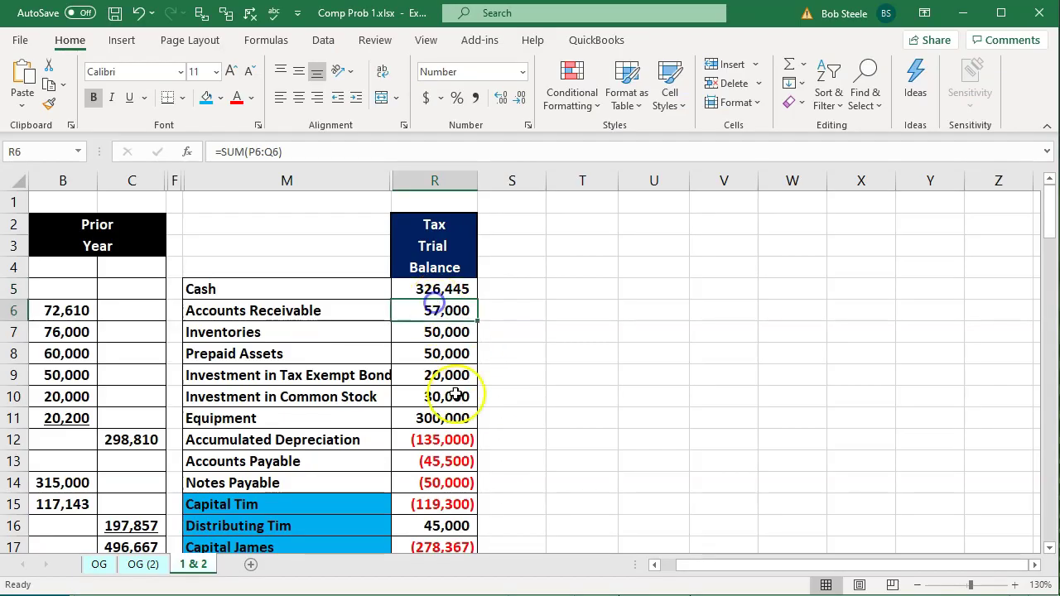
key(alt+Tab)
click(633, 287)
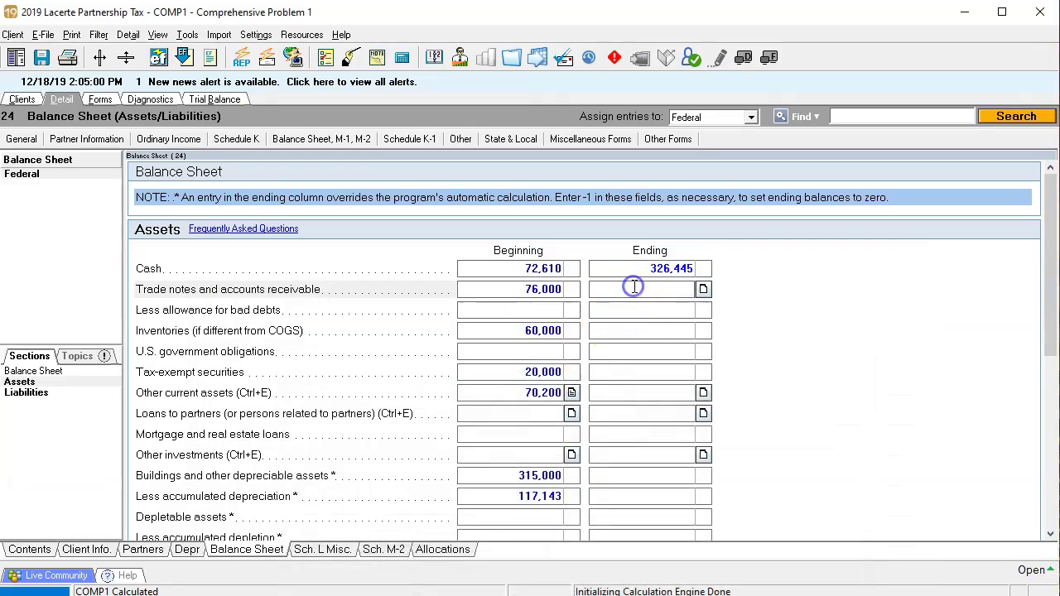
text(57,000)
key(Tab)
key(Tab)
key(Tab)
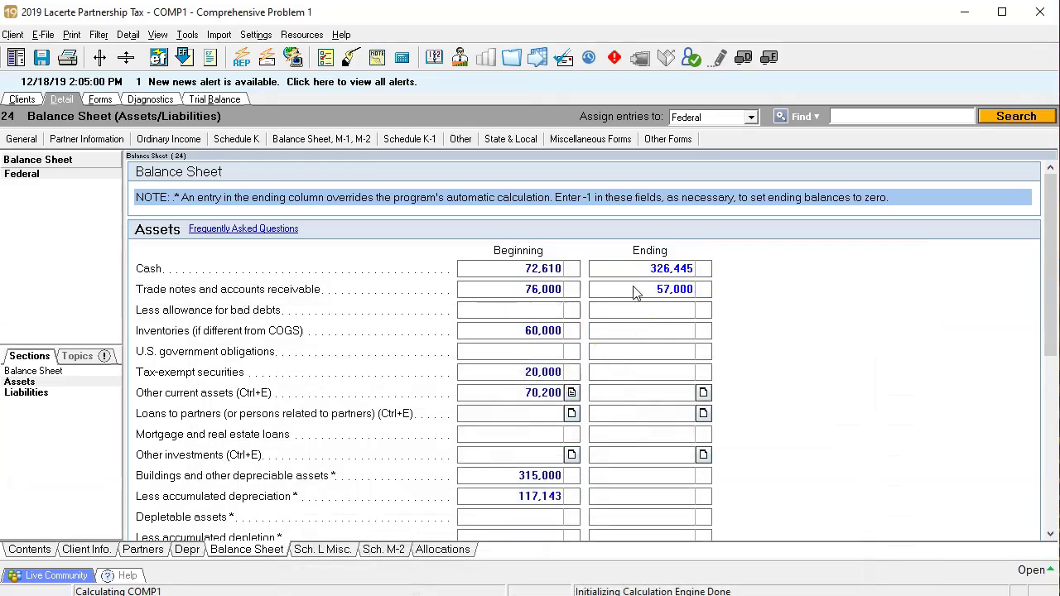
click(690, 332)
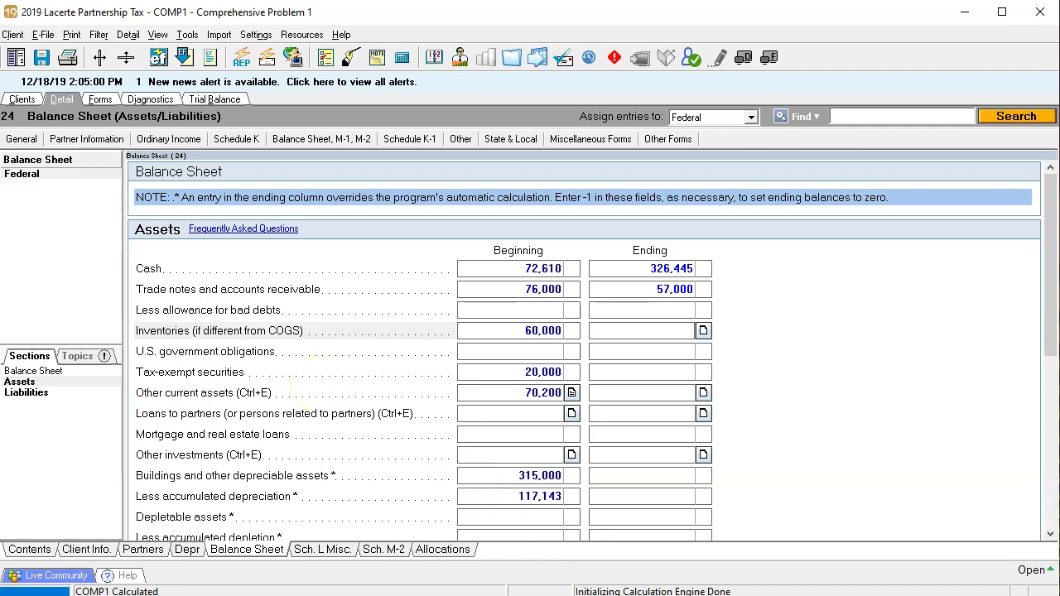
key(alt+Tab)
click(459, 335)
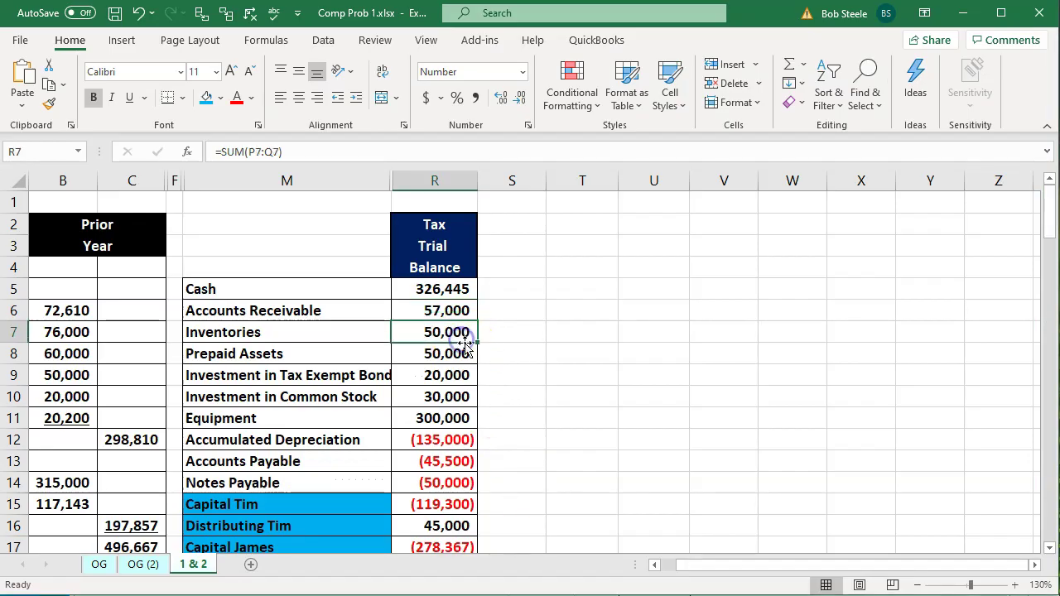
key(alt+Tab)
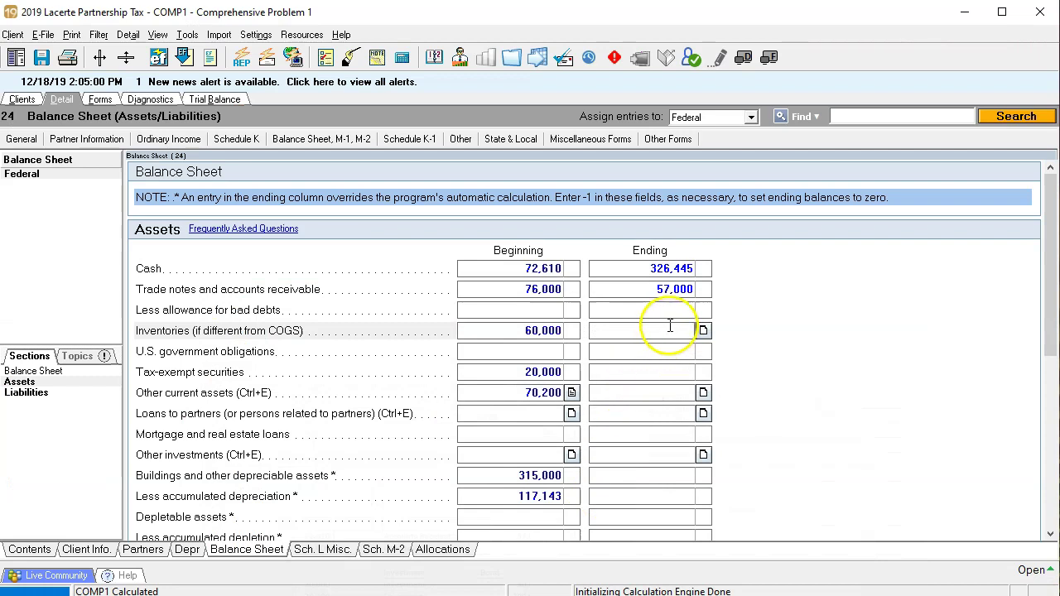
text(50,0)
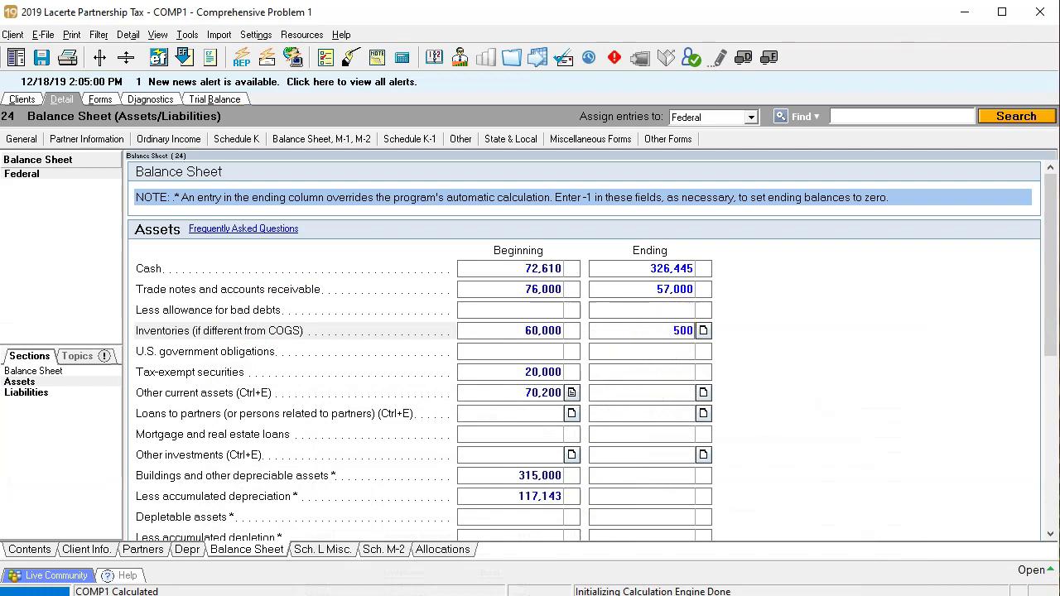
text(00)
key(Return)
Look up the Prepaid Assets figure in the Excel trial balance.
key(alt+Tab)
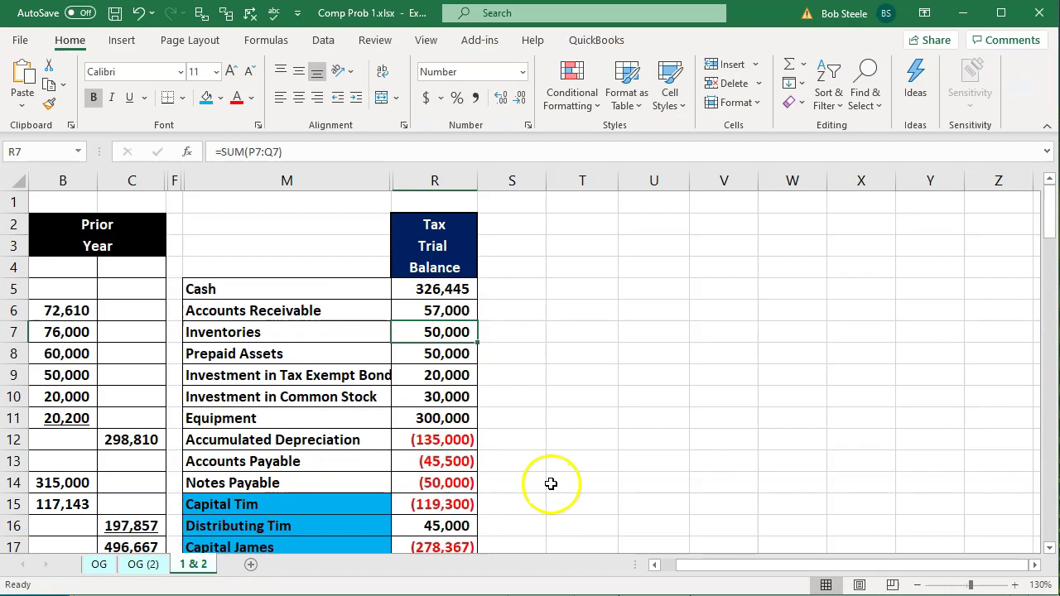
click(434, 354)
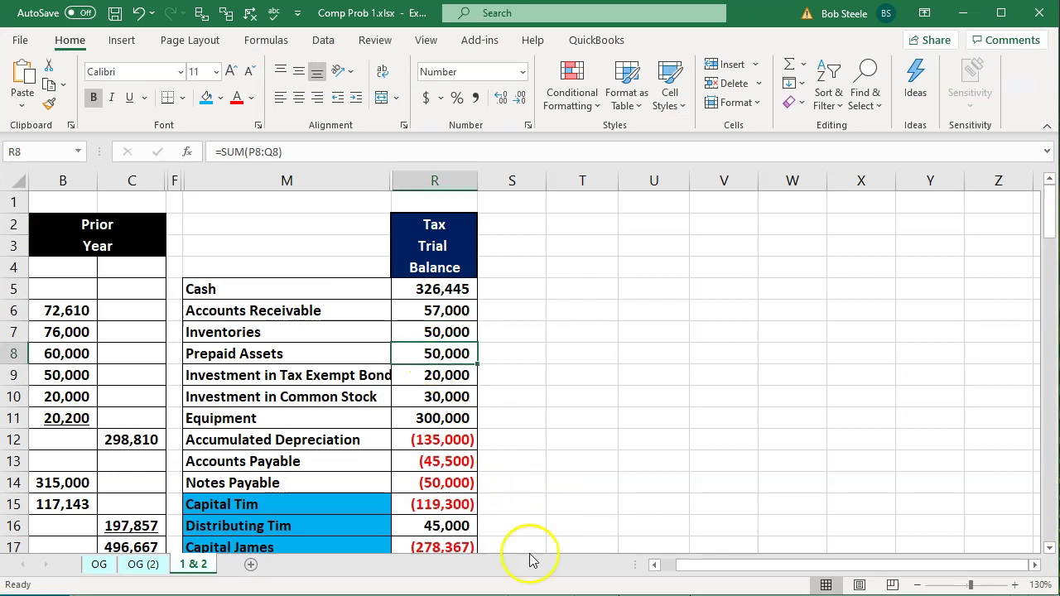
key(alt+Tab)
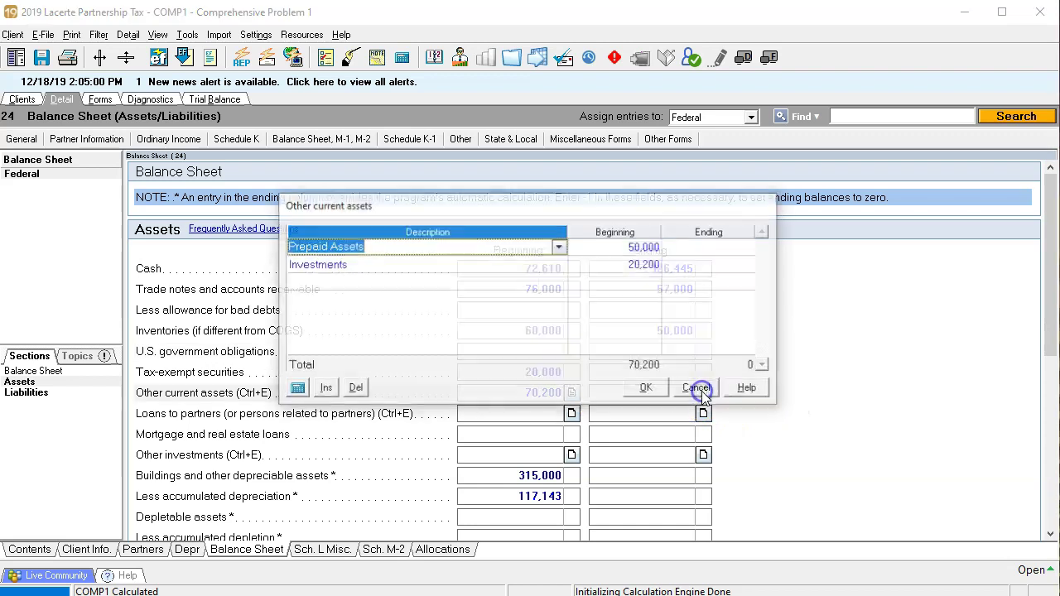
Enter Prepaid Assets of 50,000 in the Other current assets breakdown.
click(703, 393)
key(Tab)
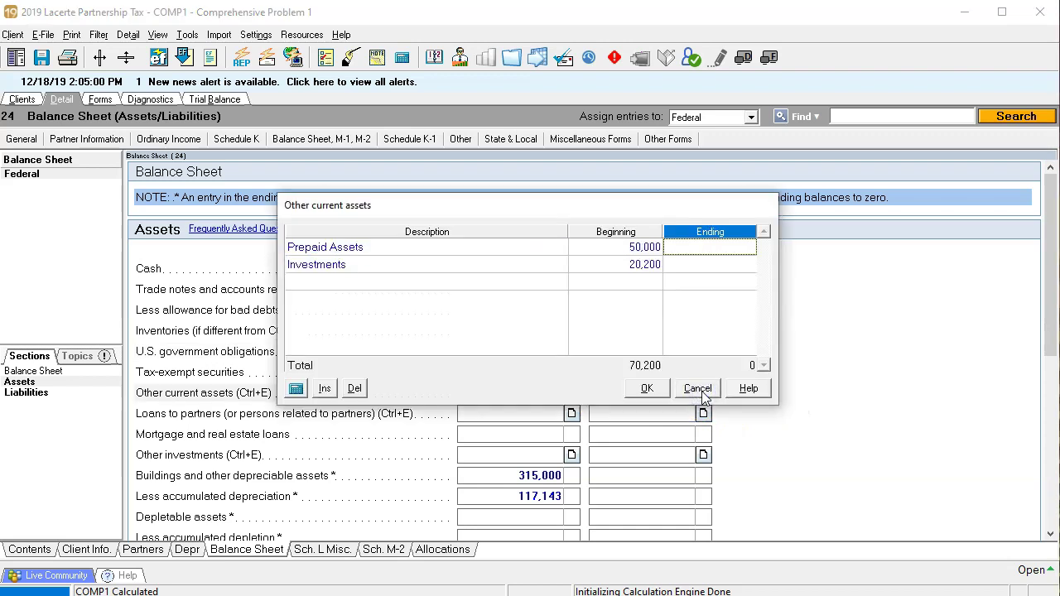
text(50,000)
key(Tab)
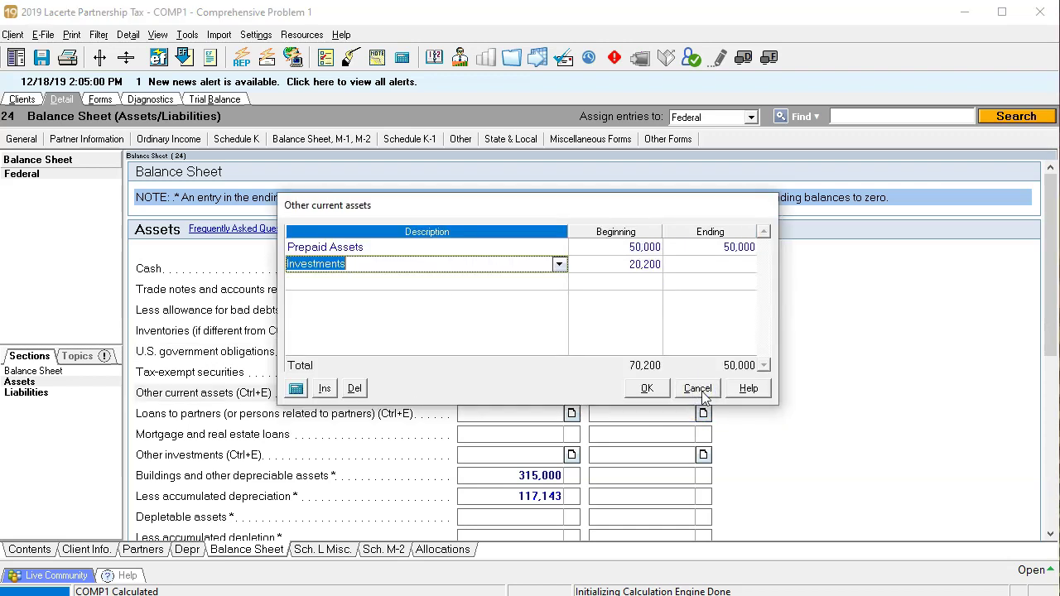
click(659, 389)
Enter ending tax-exempt securities of 20,000 from the trial balance.
key(alt+Tab)
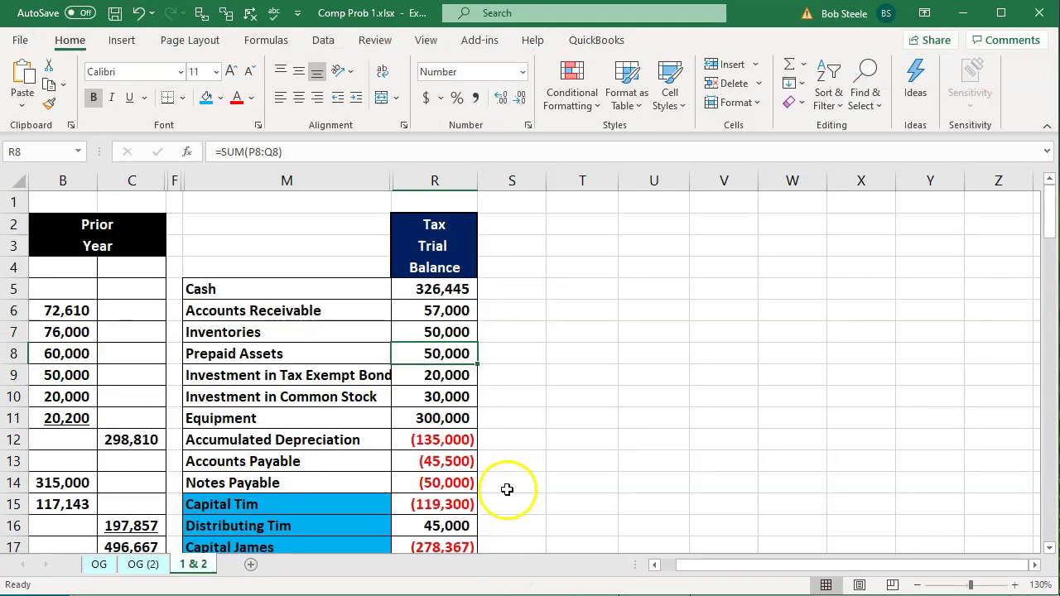
click(443, 374)
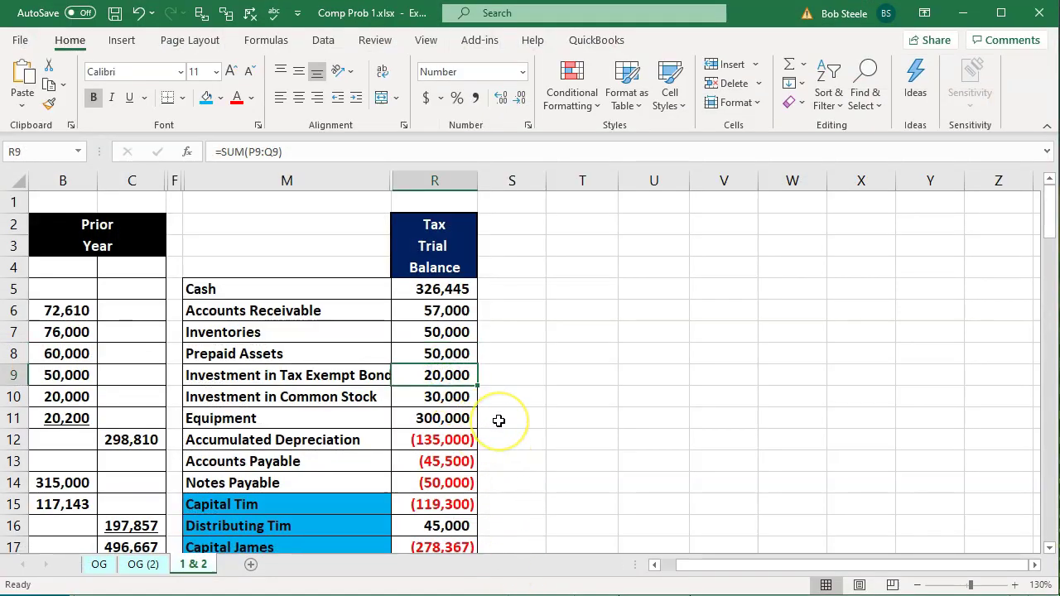
key(alt+Tab)
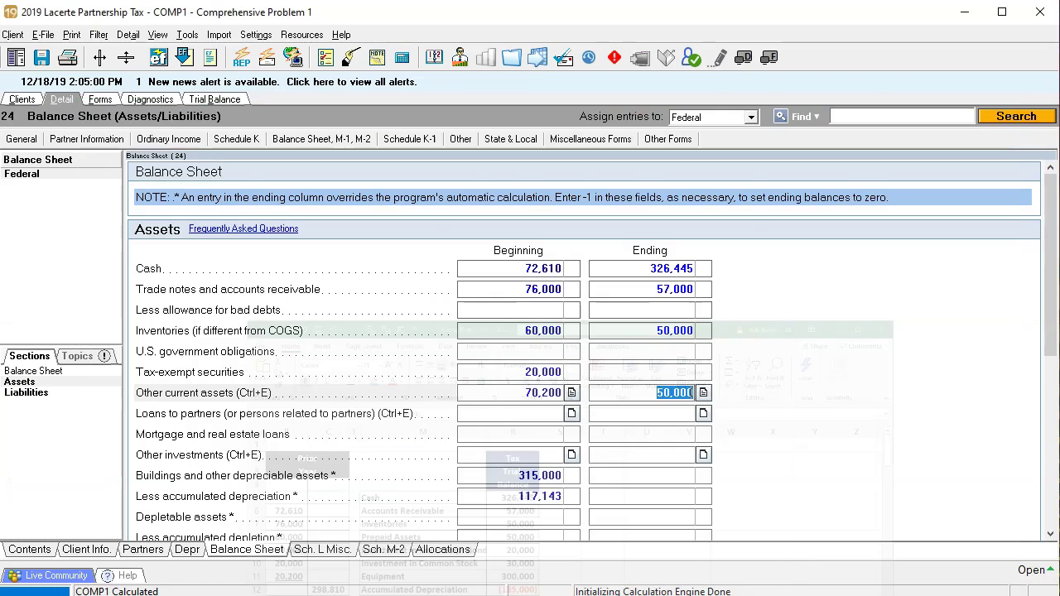
click(672, 369)
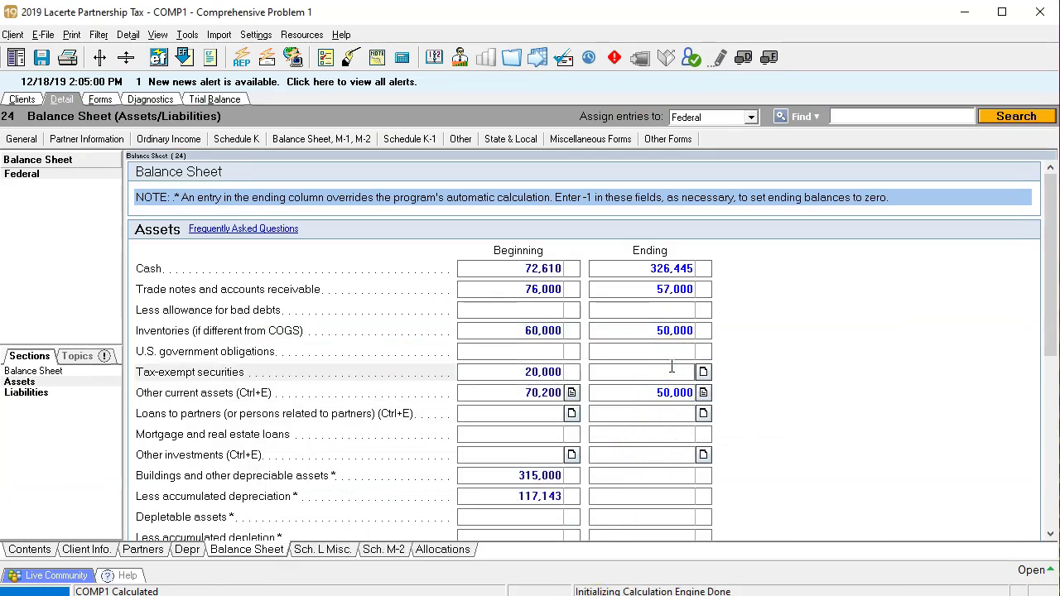
text(20,000)
key(Tab)
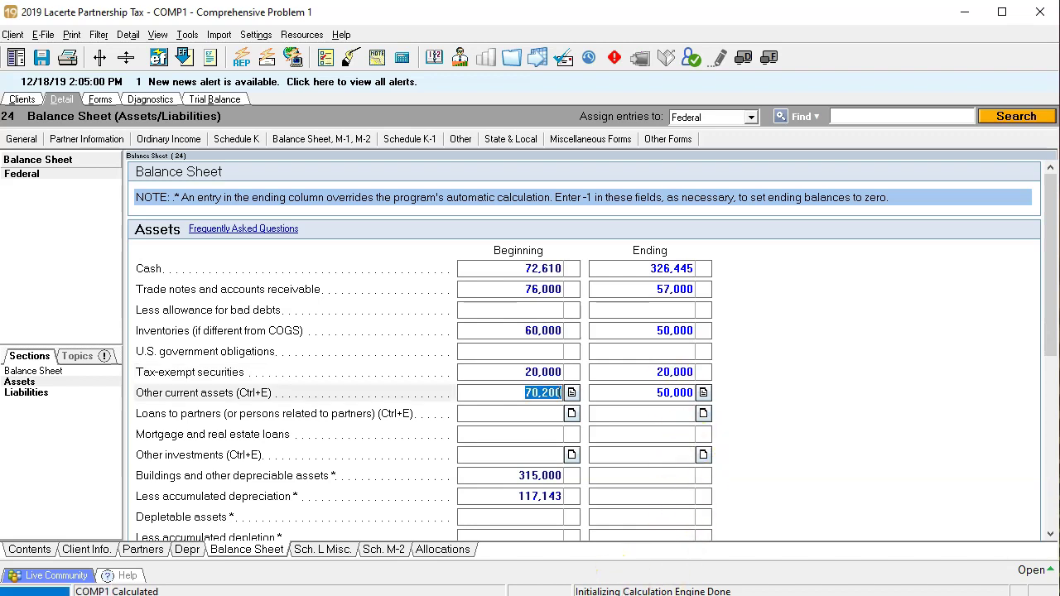
Add Investments of 30,000 to the Other current assets breakdown, totalling 80,000.
key(alt+Tab)
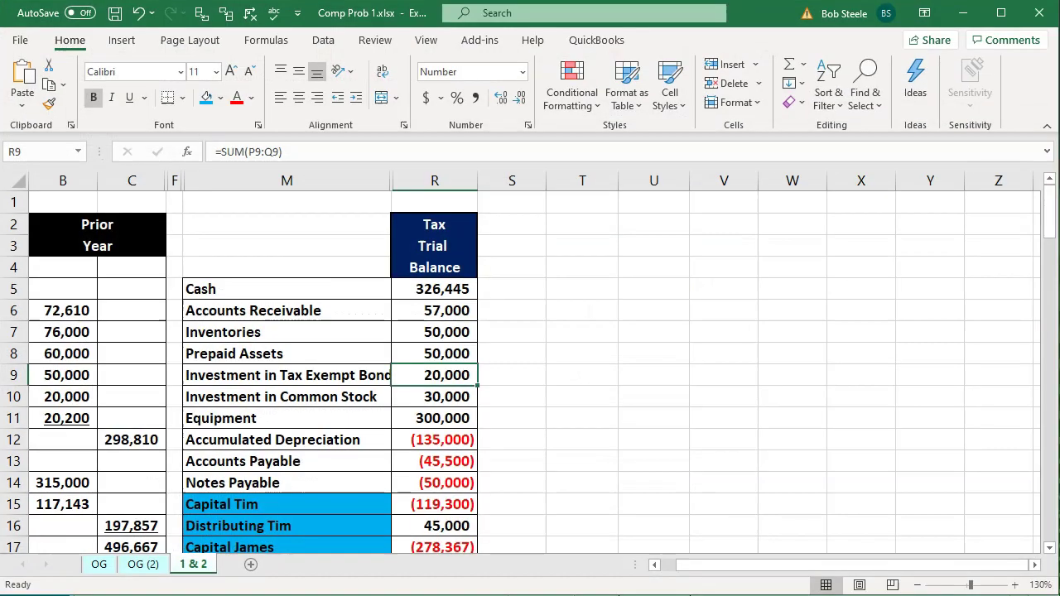
click(450, 403)
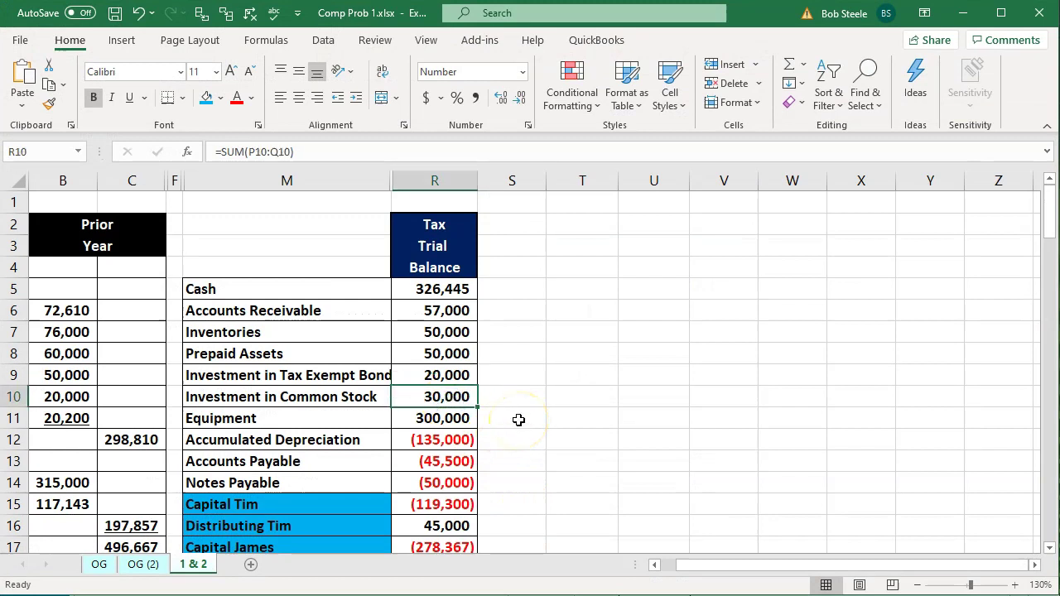
key(alt+Tab)
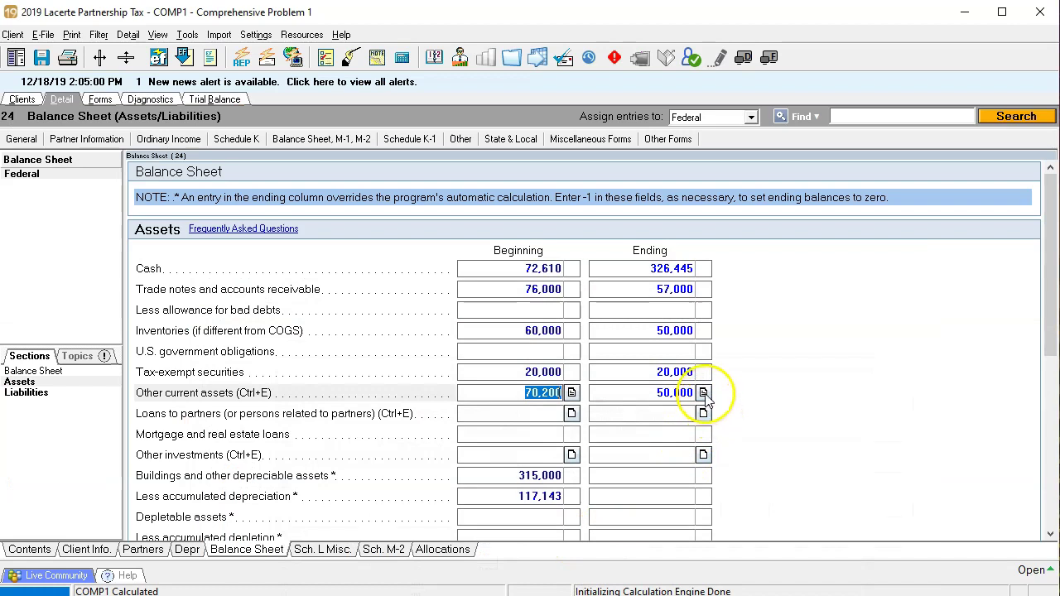
click(703, 394)
click(704, 265)
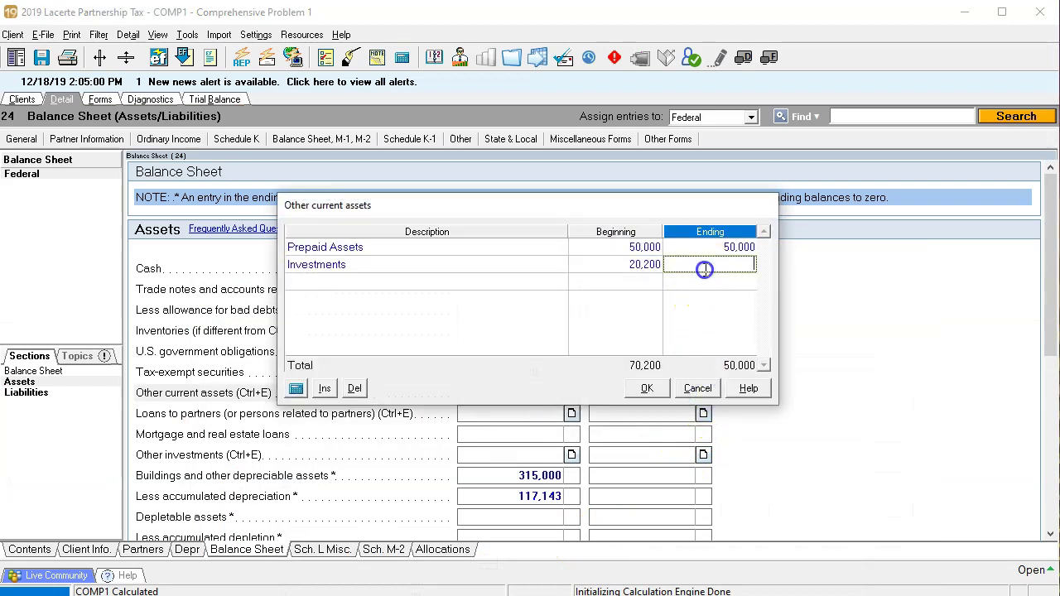
text(30,00)
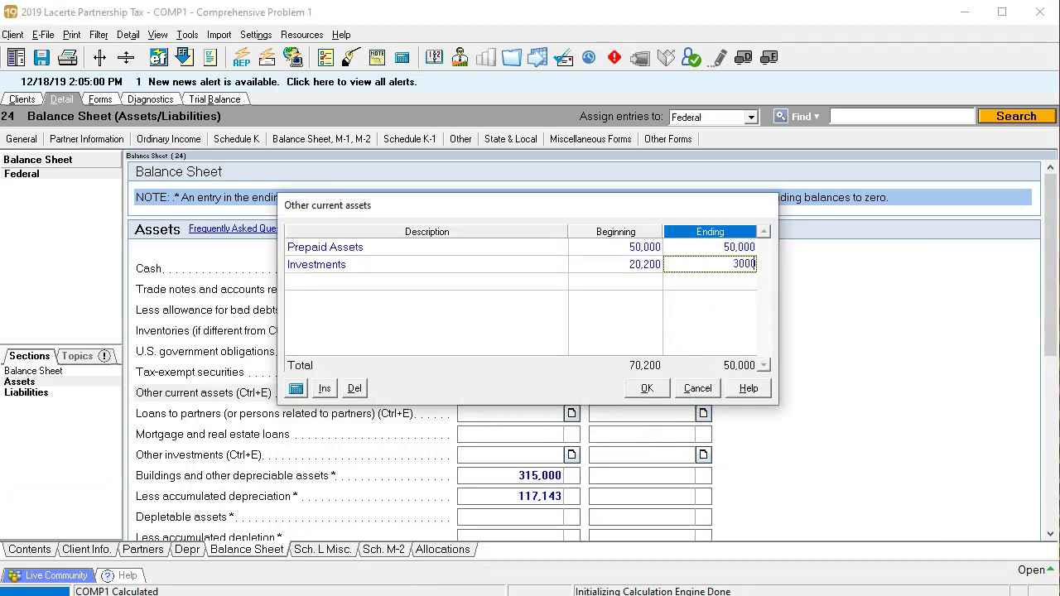
text(0)
key(Return)
click(653, 388)
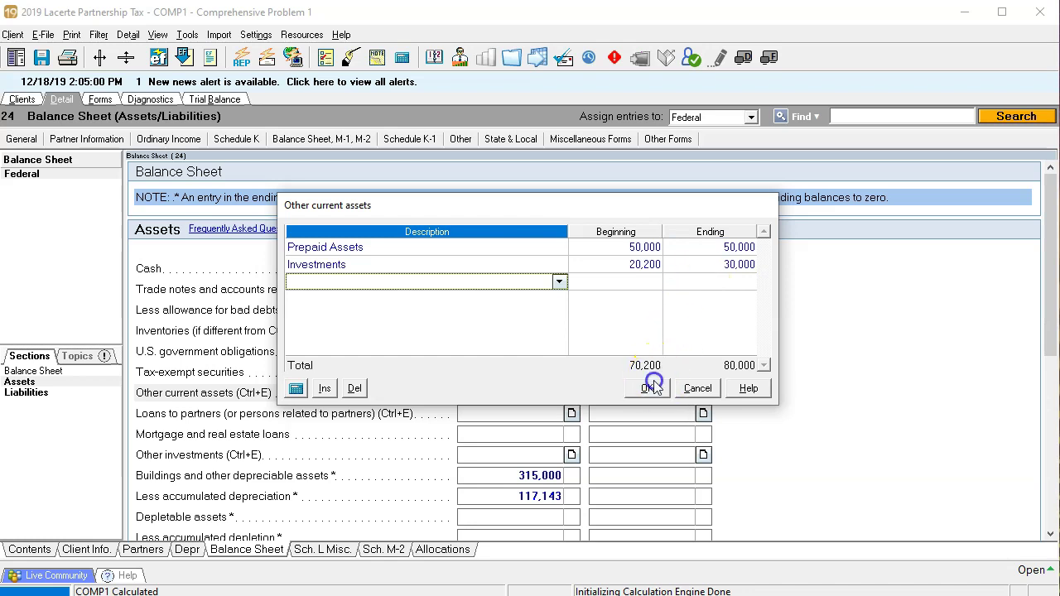
Check the Equipment amount in the Excel trial balance.
key(alt+Tab)
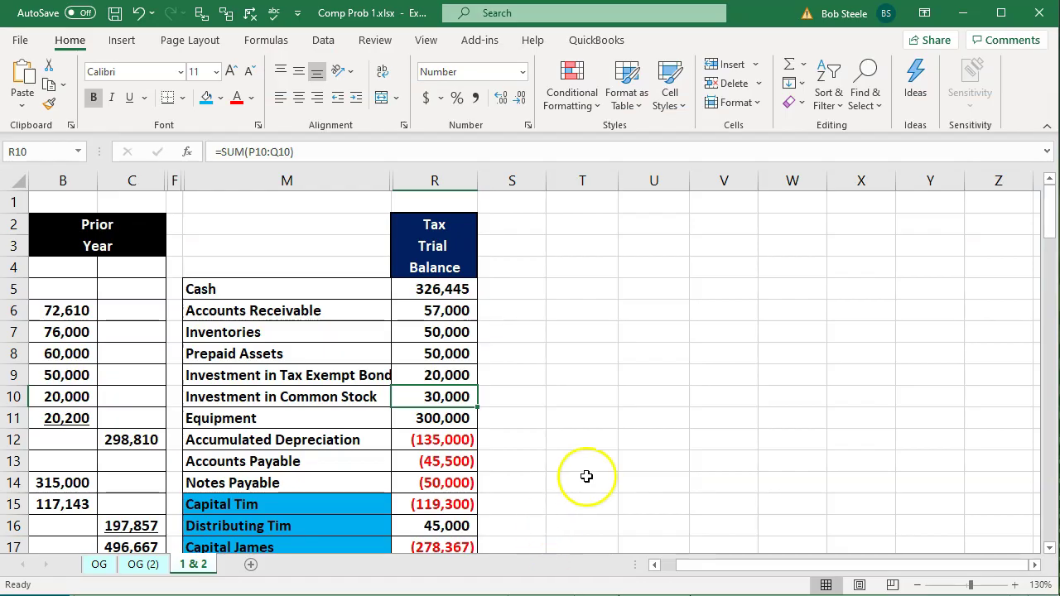
click(464, 419)
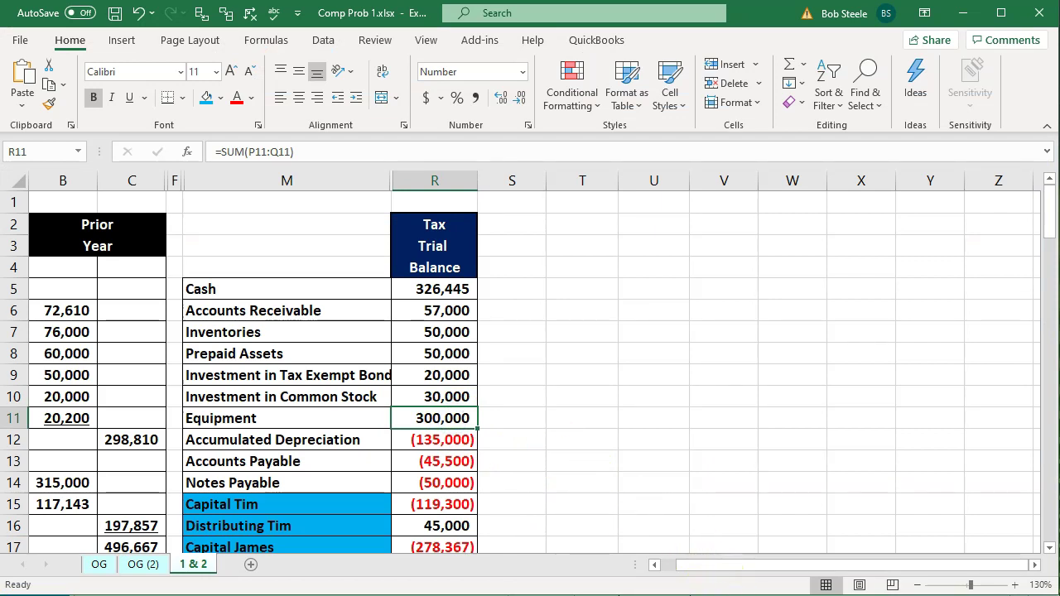
key(alt+Tab)
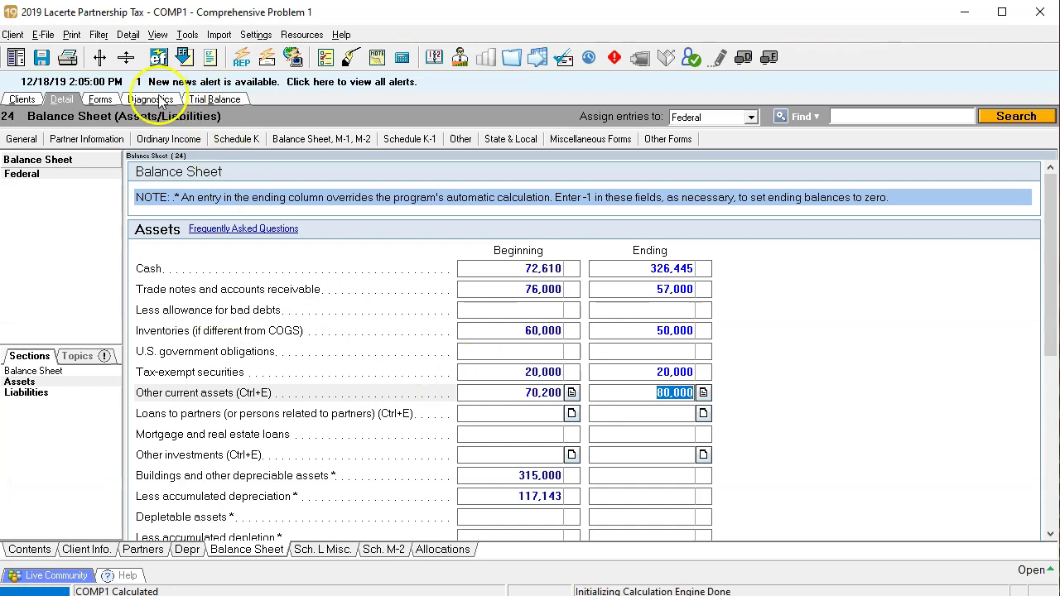
Review Schedule L on Form 1065 page 5 with ending cash 326,445 through other current assets 80,000.
click(106, 99)
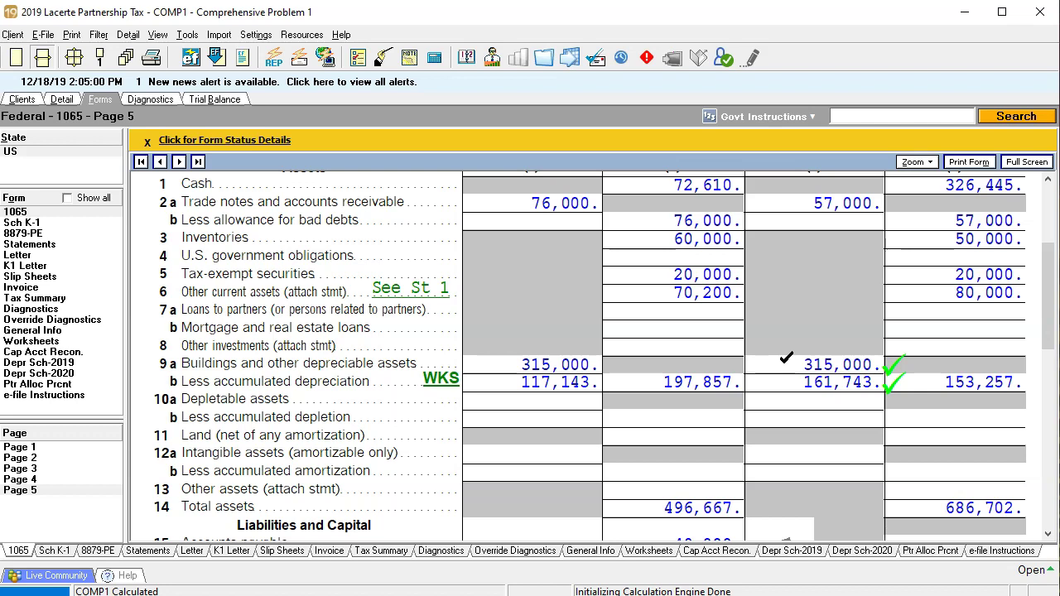
click(786, 377)
Return to the Federal Balance Sheet input screen at the buildings ending field.
click(62, 99)
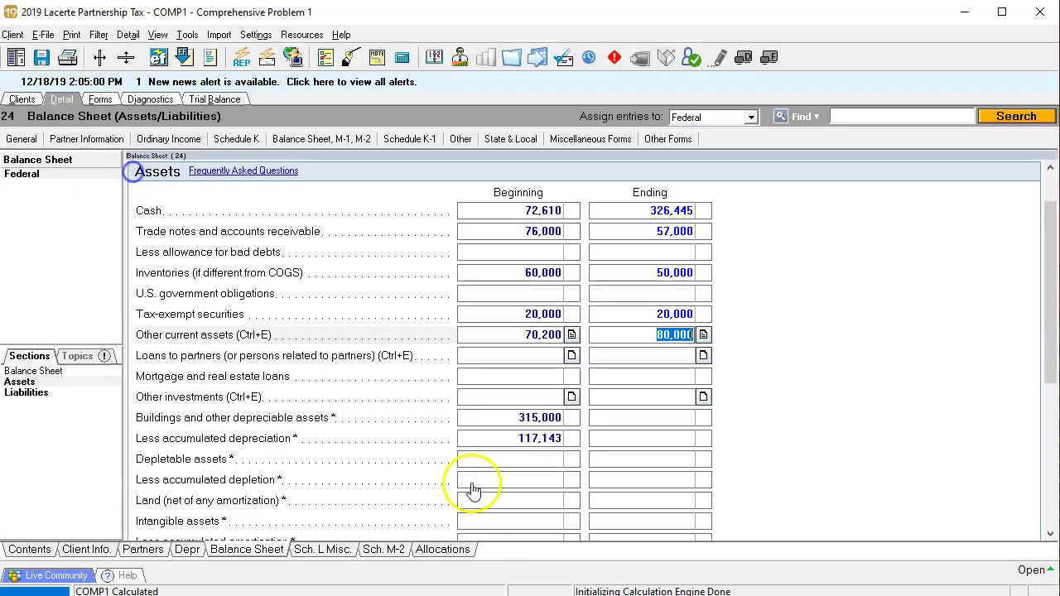
click(630, 419)
scroll(631, 424, down, 1)
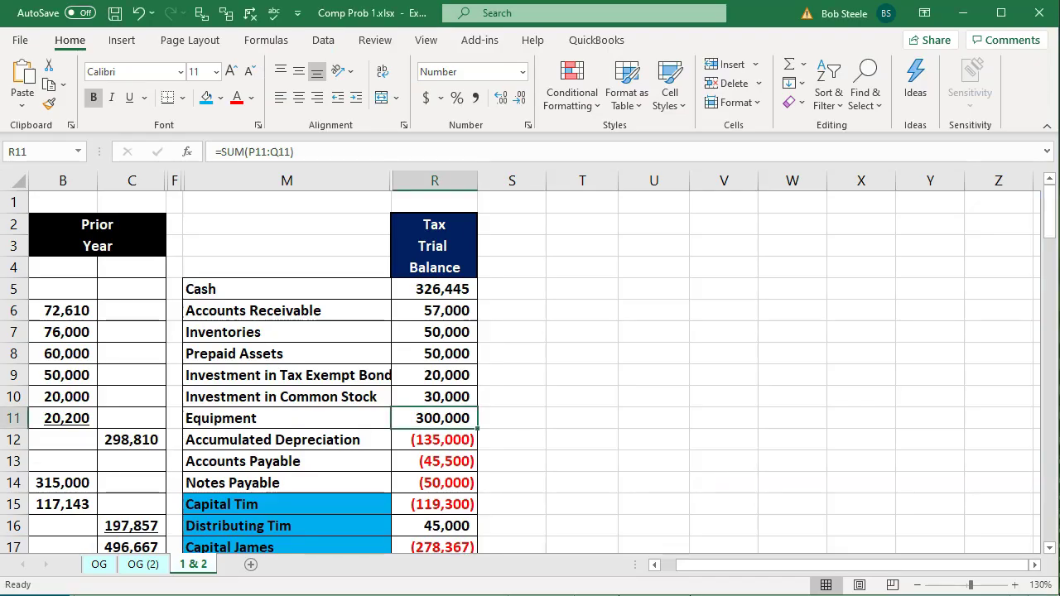
Fill the Equipment and Accumulated Depreciation labels (M11:M12) yellow in Excel.
click(284, 430)
drag(279, 419, 274, 438)
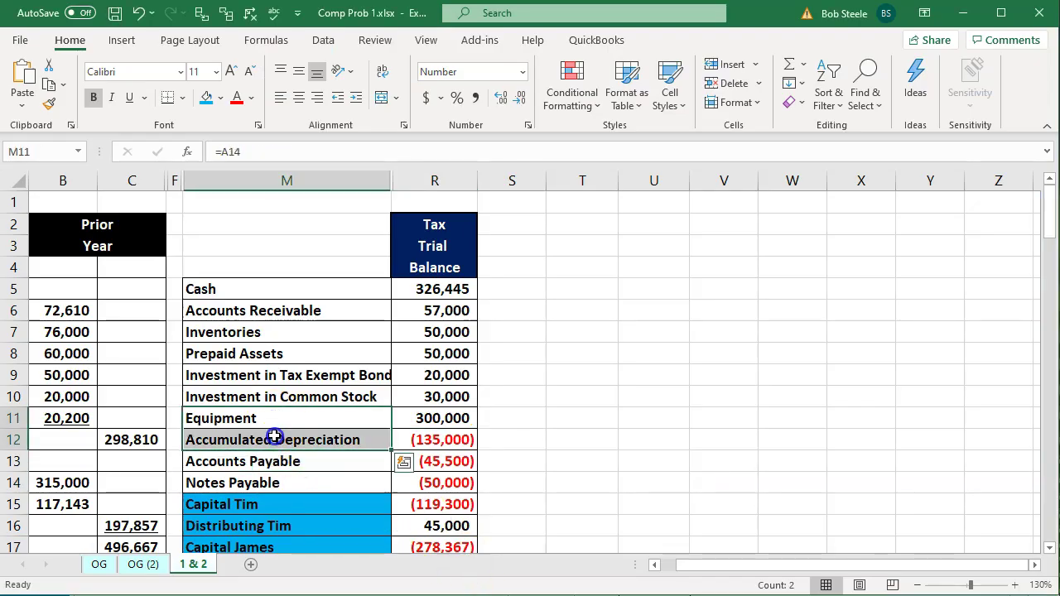
right_click(274, 438)
click(356, 482)
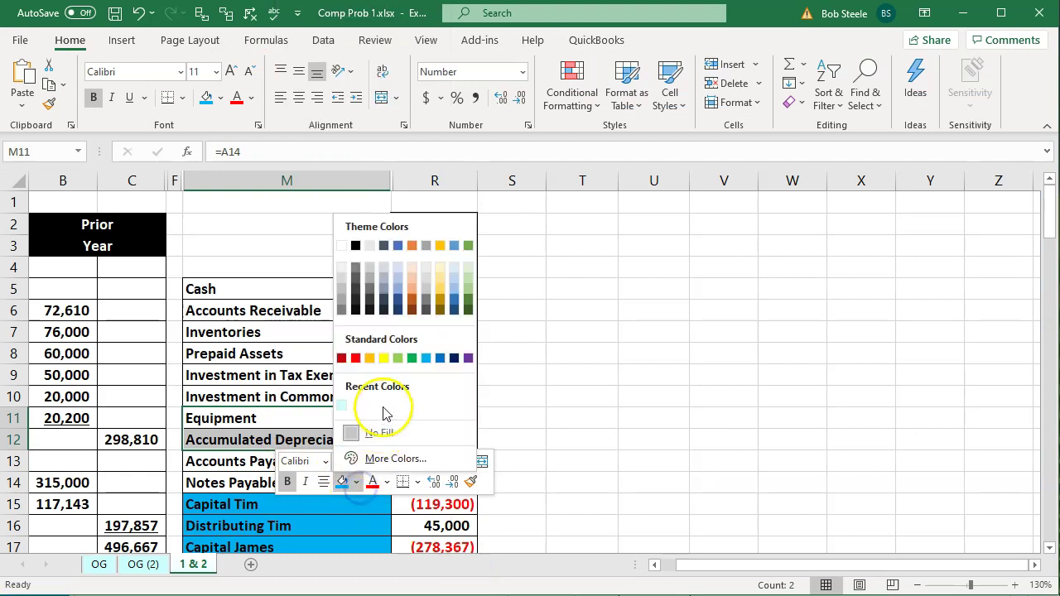
click(383, 357)
click(191, 438)
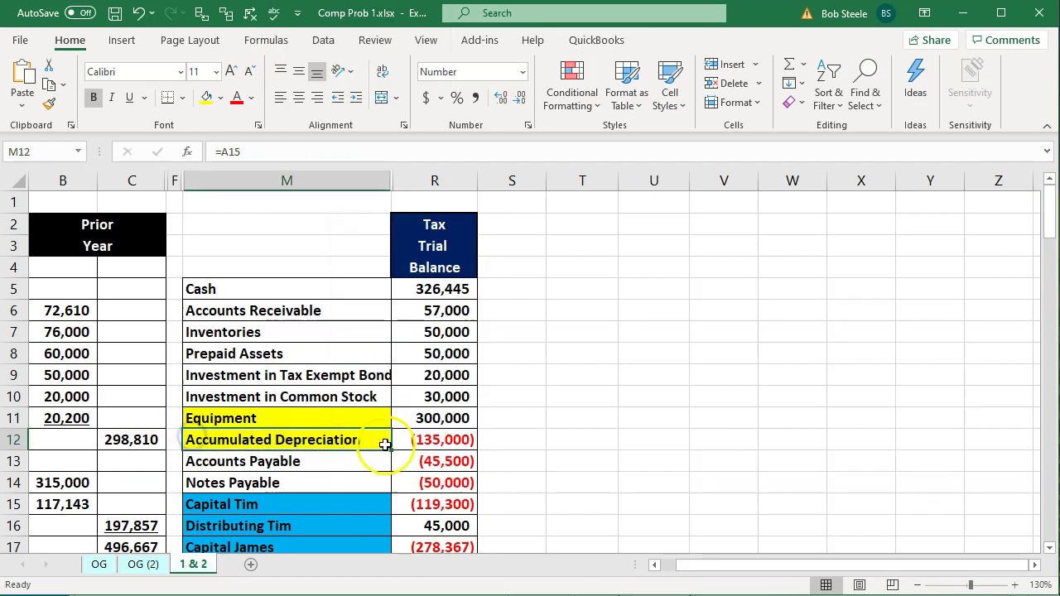
click(416, 418)
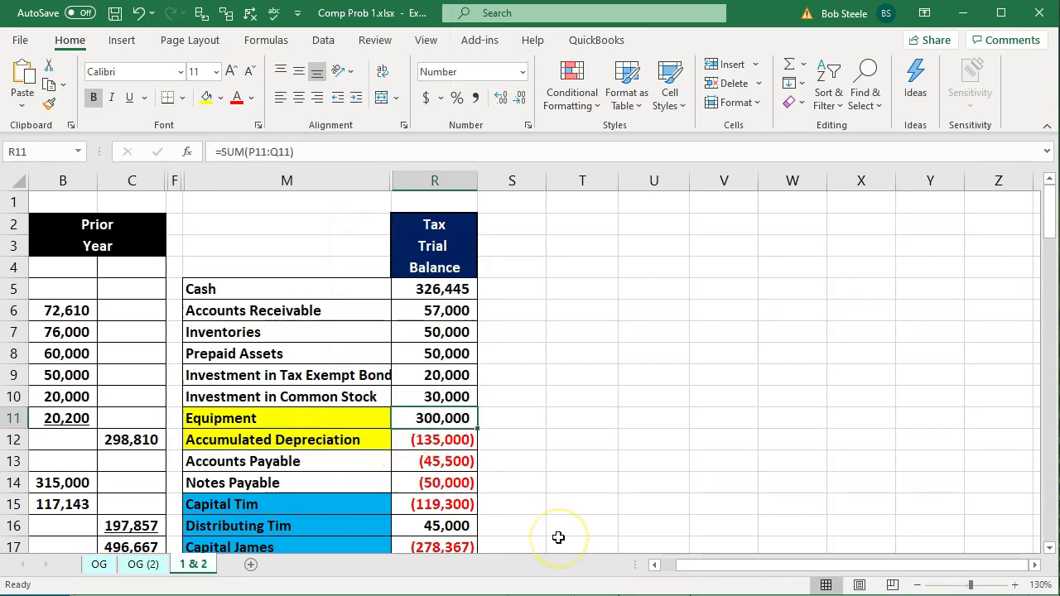
key(alt+Tab)
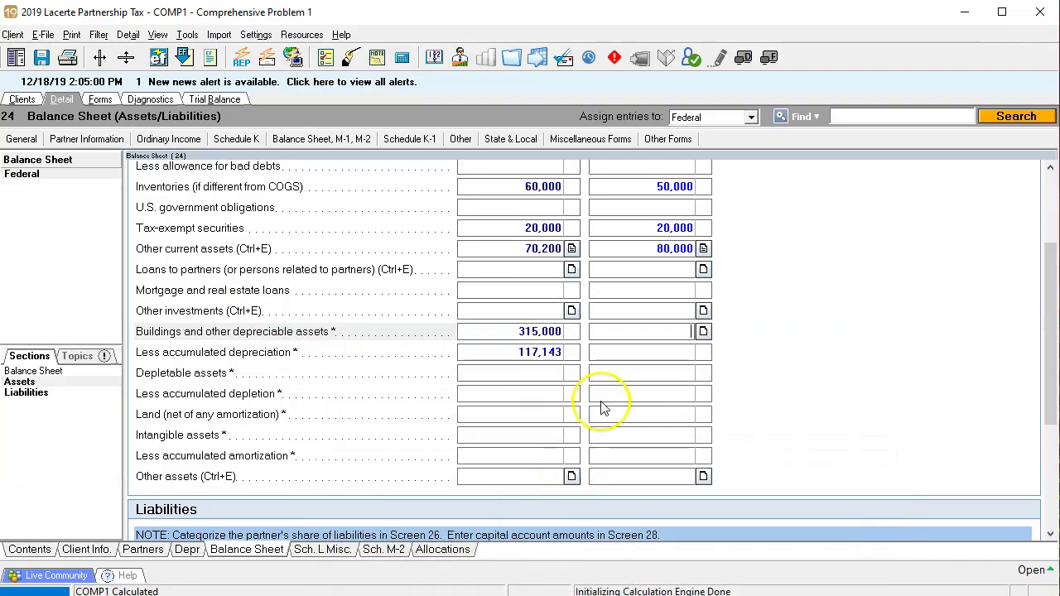
Enter ending buildings of 300,000 and accumulated depreciation of 135,000, correcting the buildings figure.
click(636, 330)
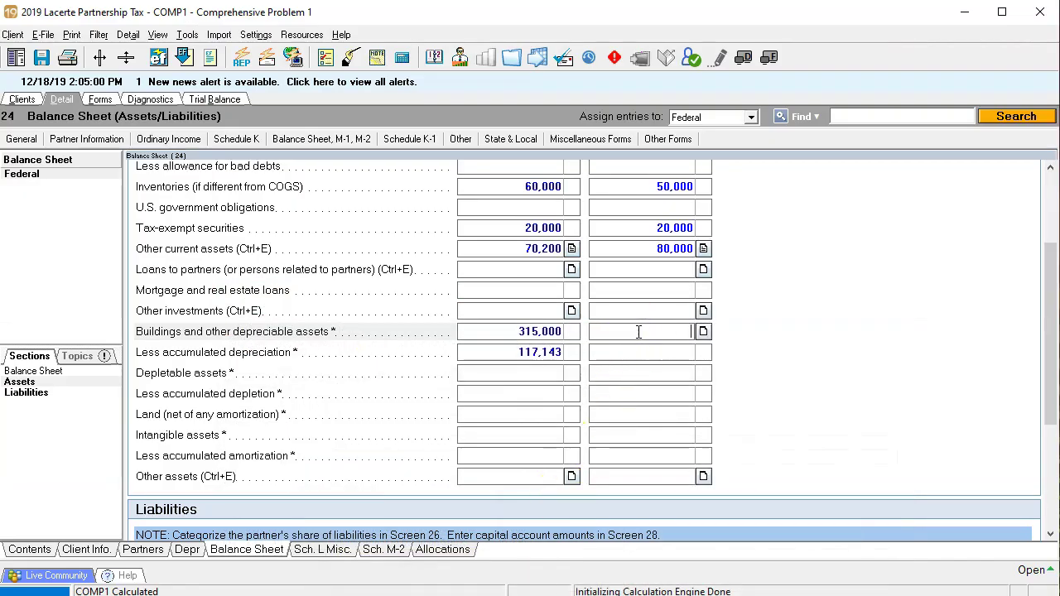
key(Tab)
text(1)
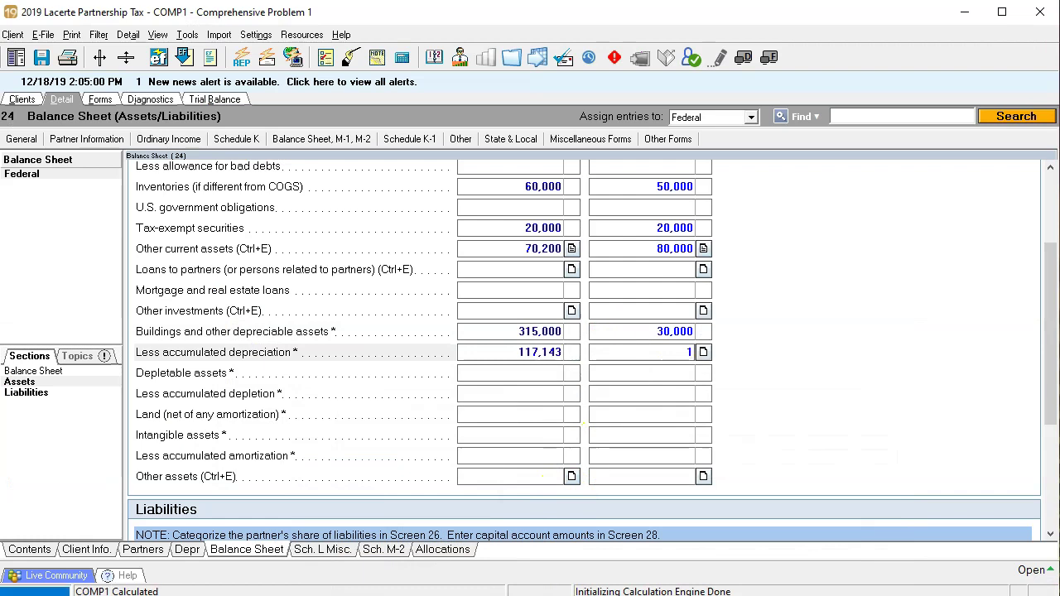
text(35,000)
key(Tab)
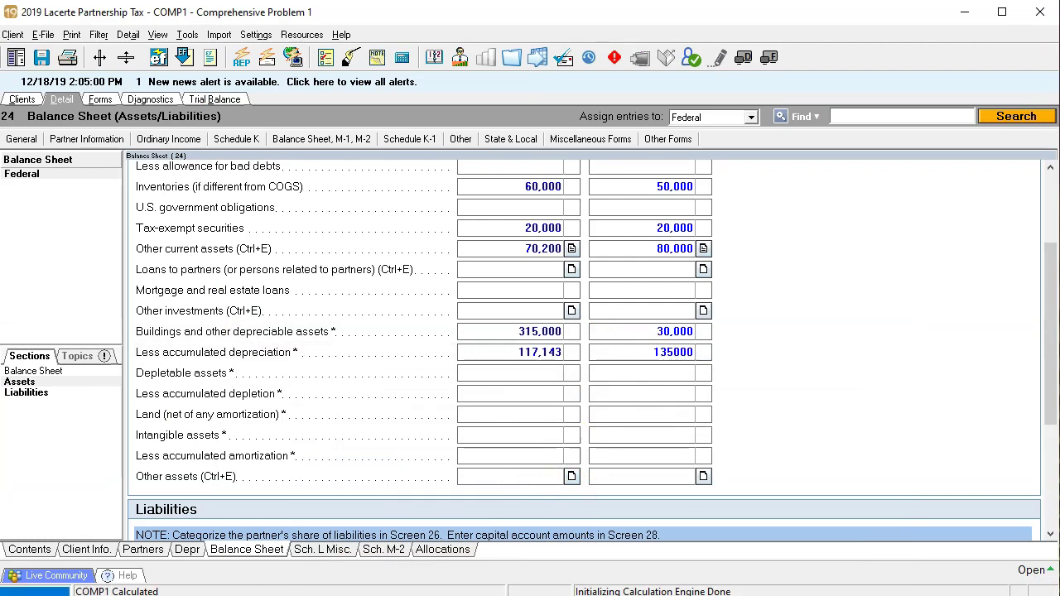
click(639, 331)
text(30)
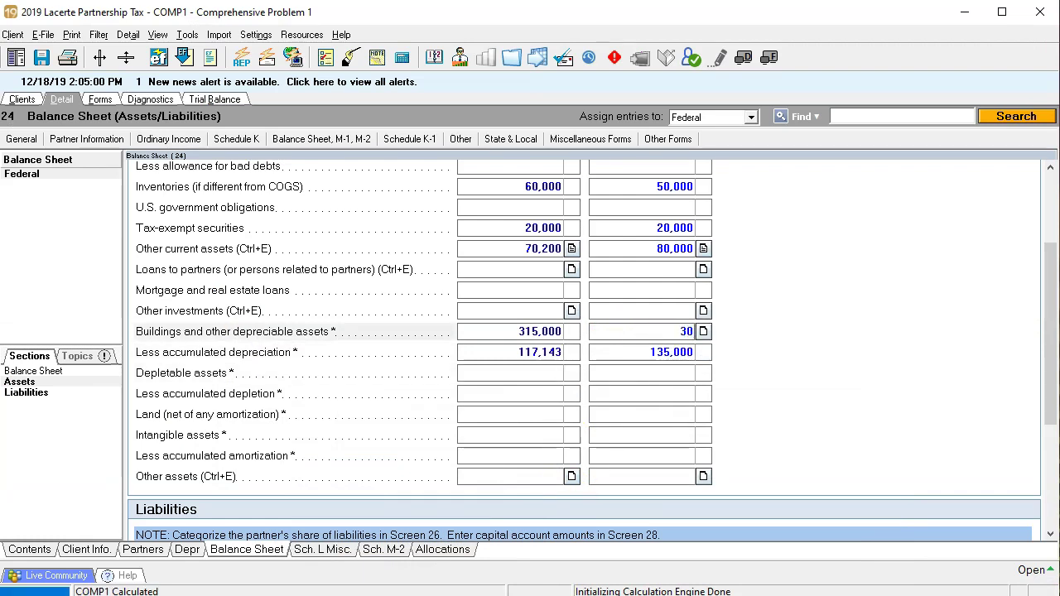
text(0,00)
key(Tab)
click(638, 331)
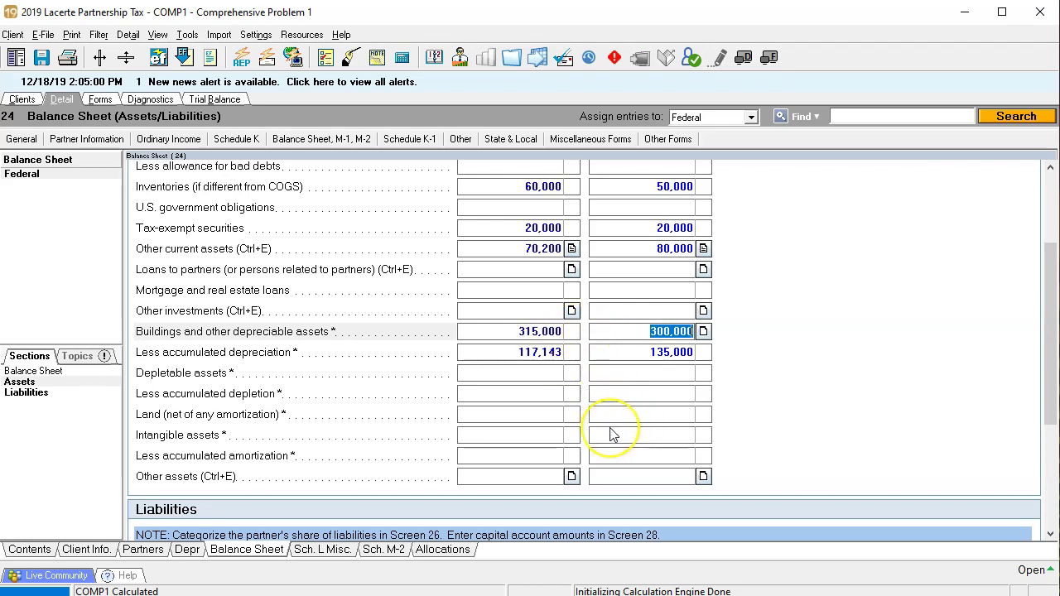
click(612, 395)
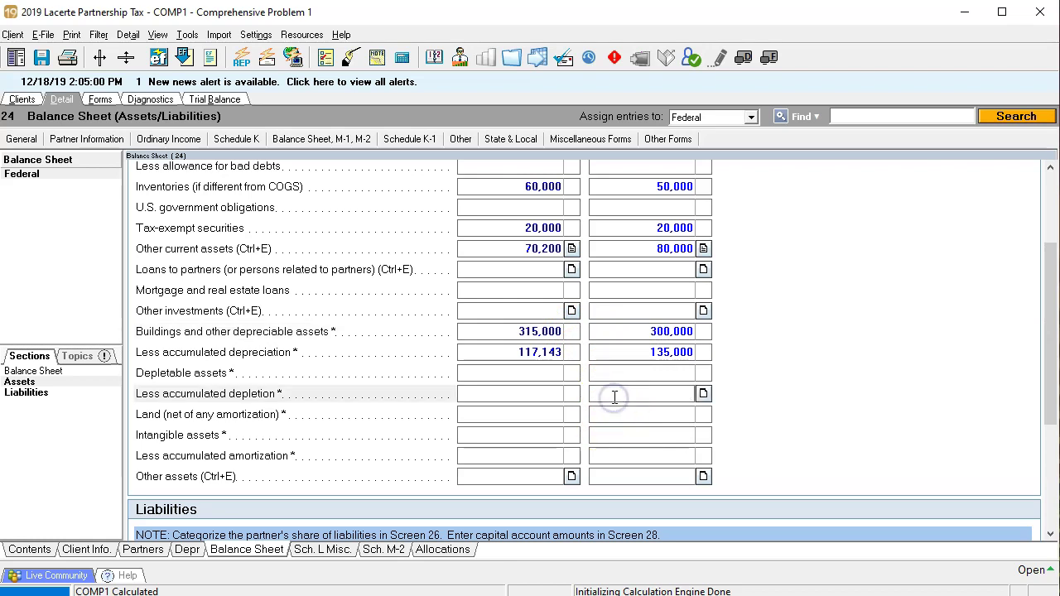
click(92, 100)
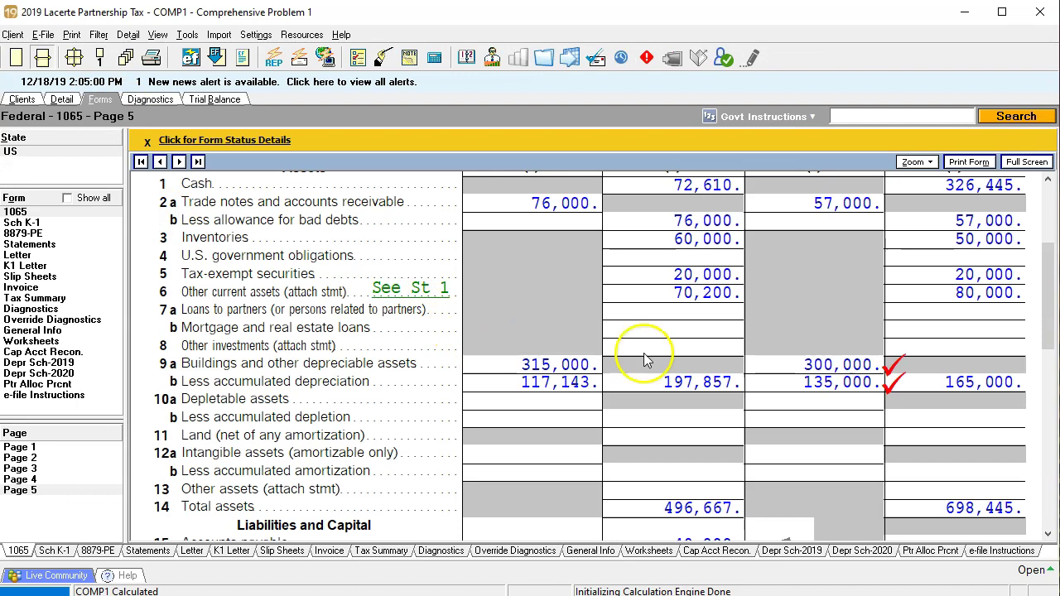
scroll(643, 353, down, 2)
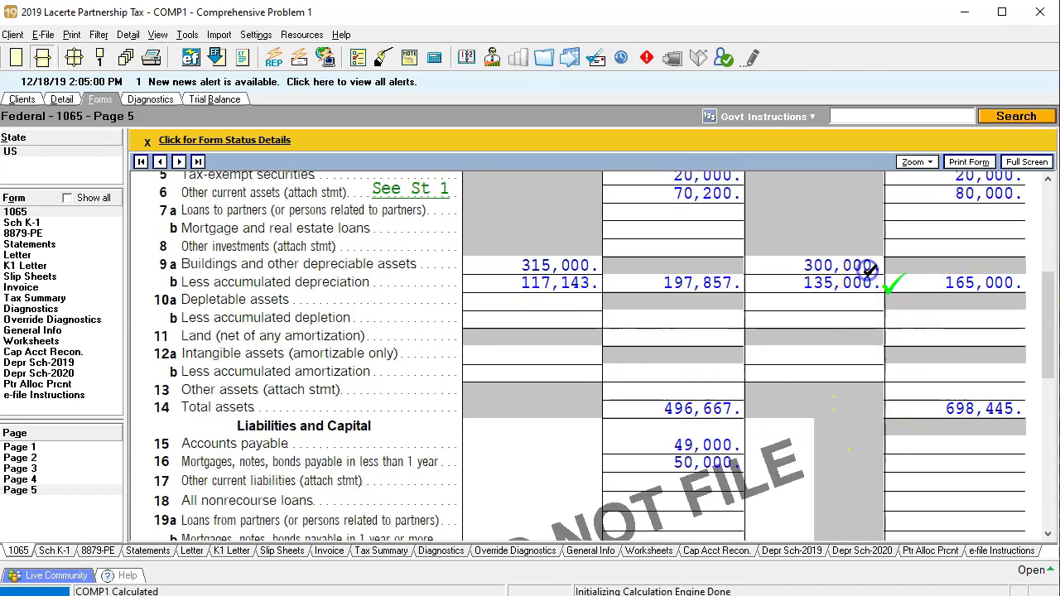
click(942, 409)
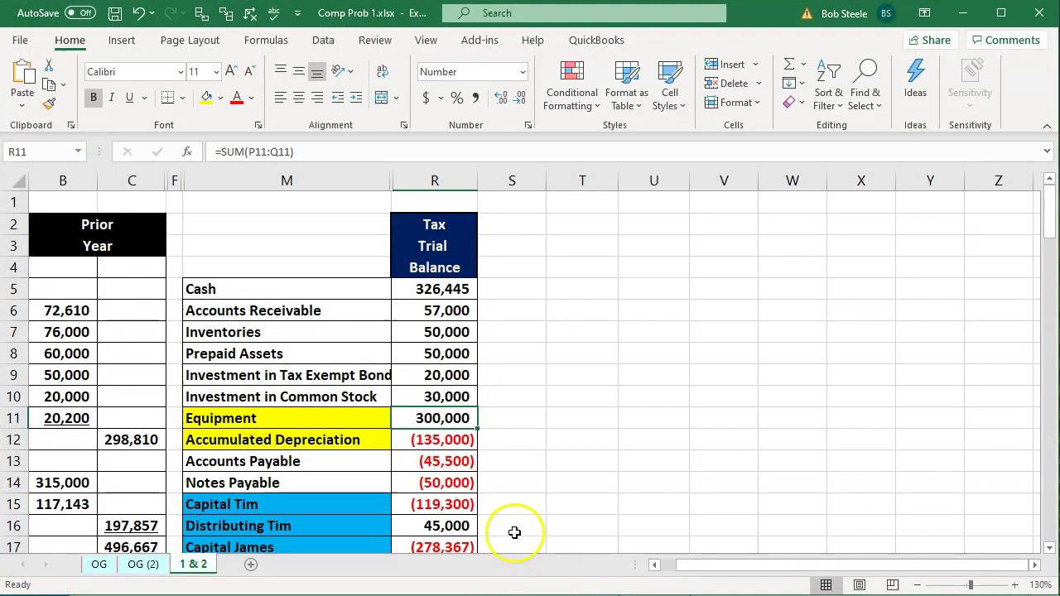
click(518, 504)
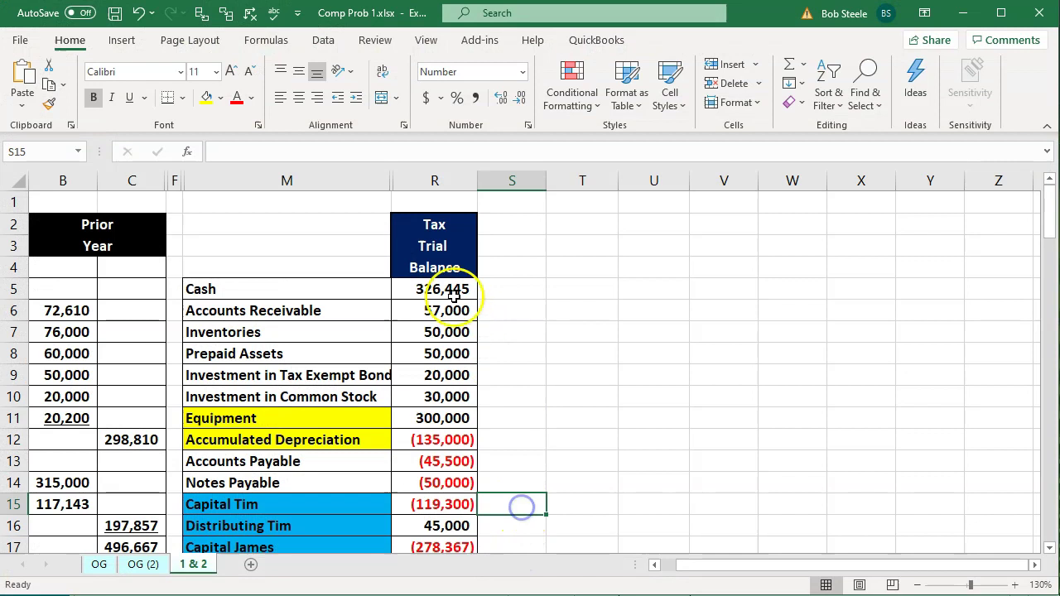
drag(442, 289, 447, 440)
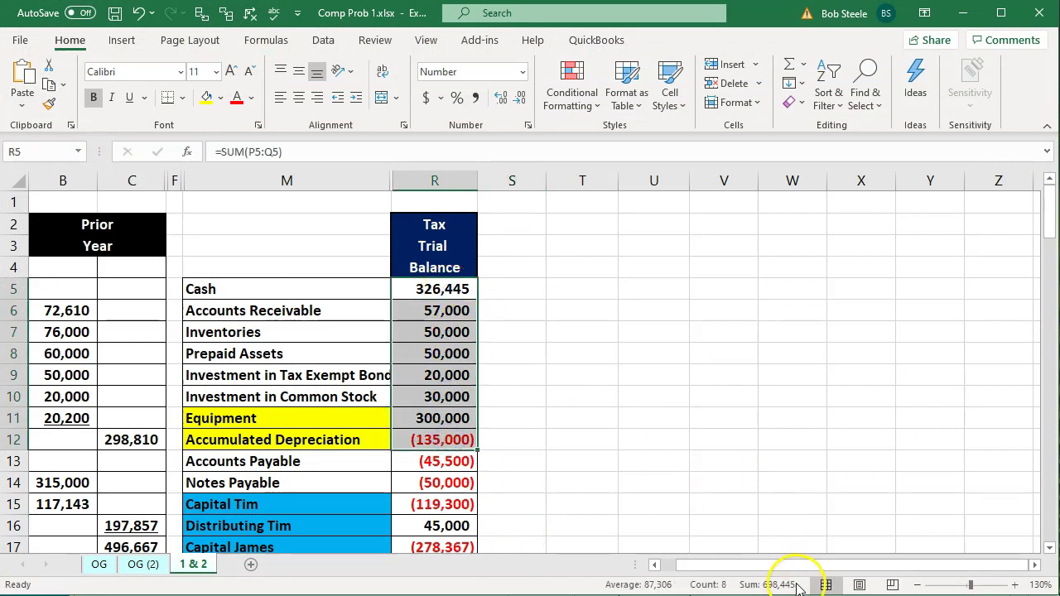
click(663, 397)
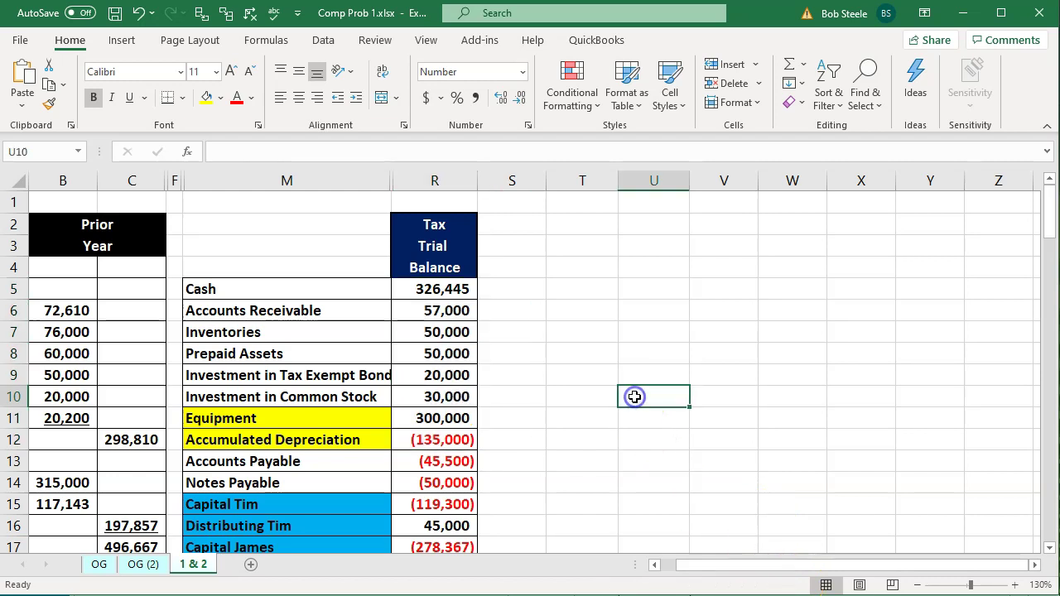
scroll(634, 397, down, 3)
scroll(635, 396, down, 1)
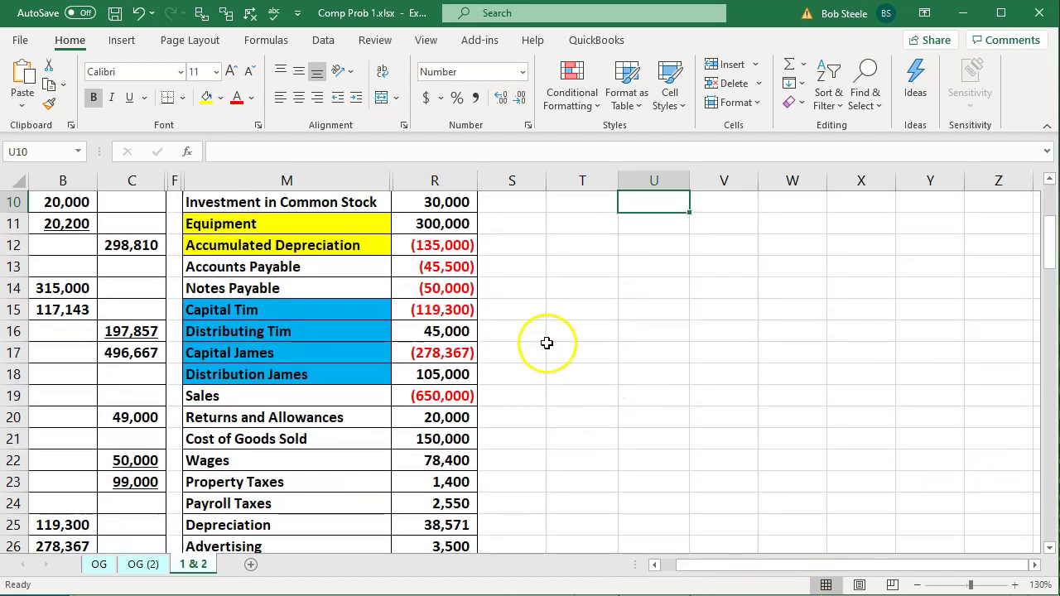
click(439, 266)
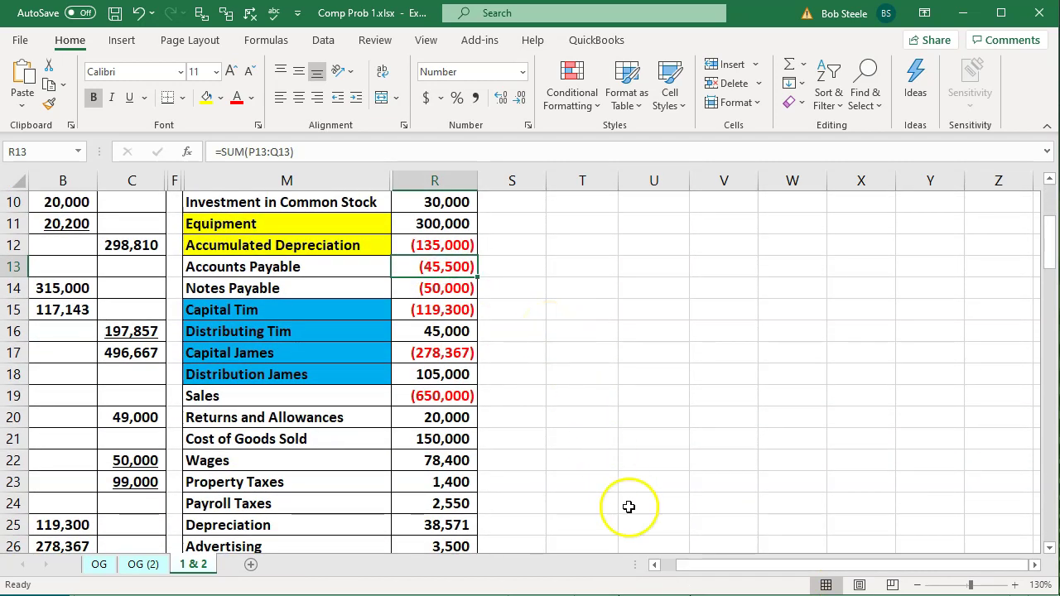
key(alt+Tab)
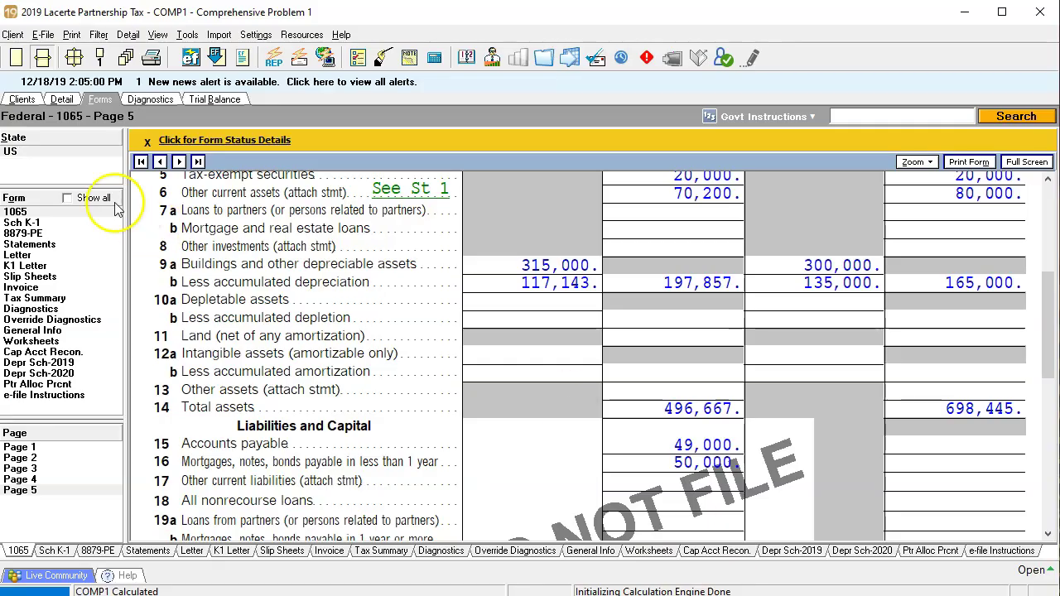
Enter ending accounts payable of 45,500, correcting the first entry.
click(62, 99)
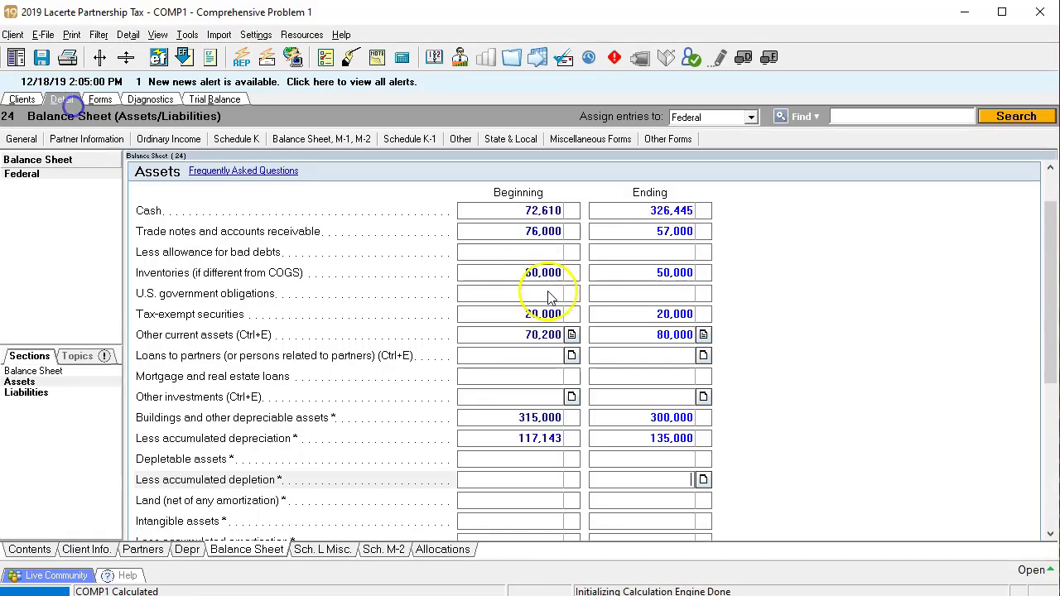
scroll(620, 373, down, 3)
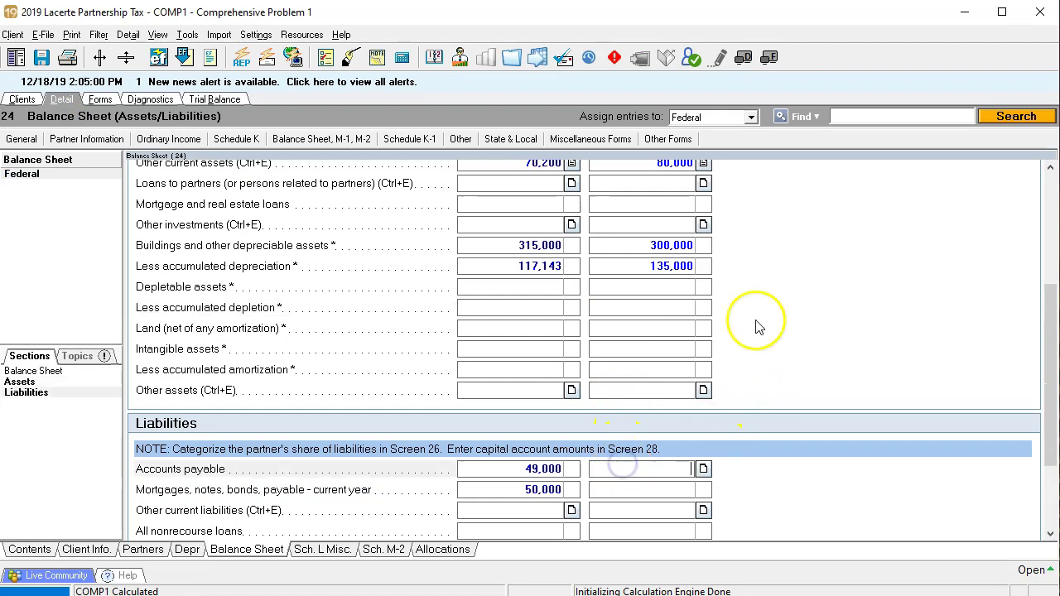
text(000)
key(Return)
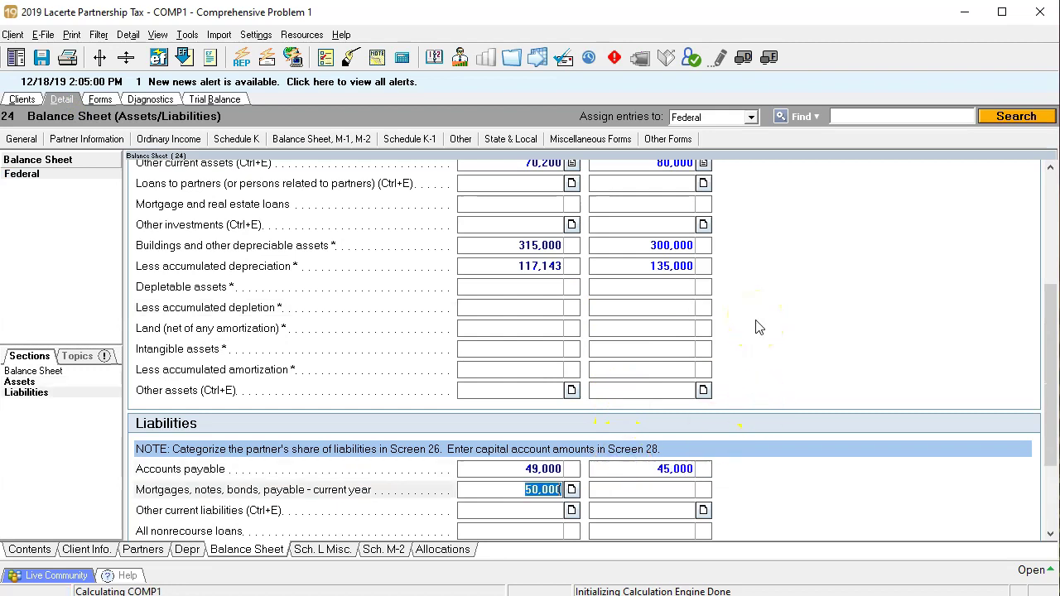
key(alt+Tab)
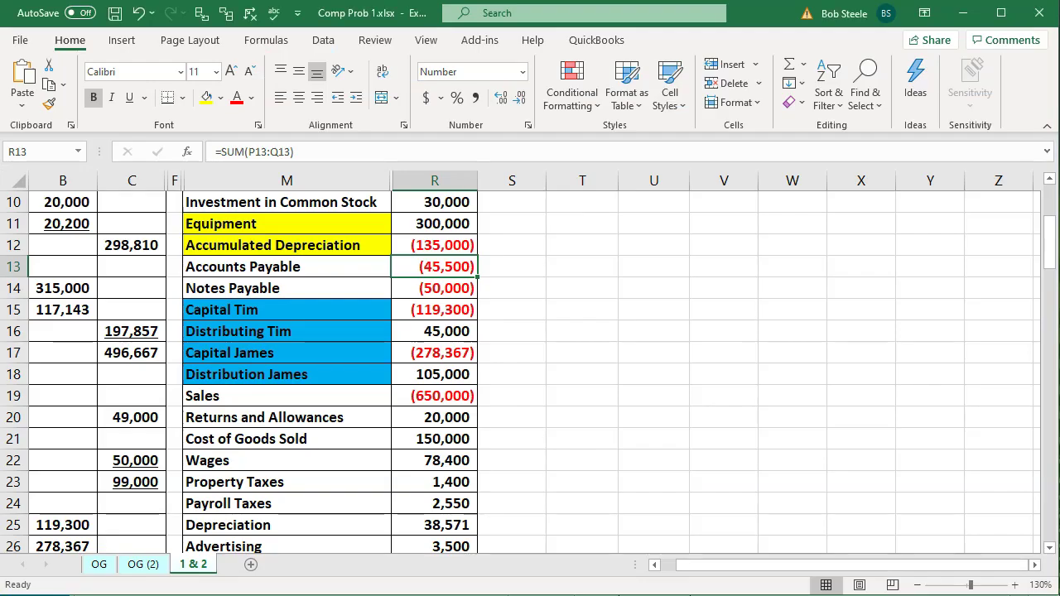
key(alt+Tab)
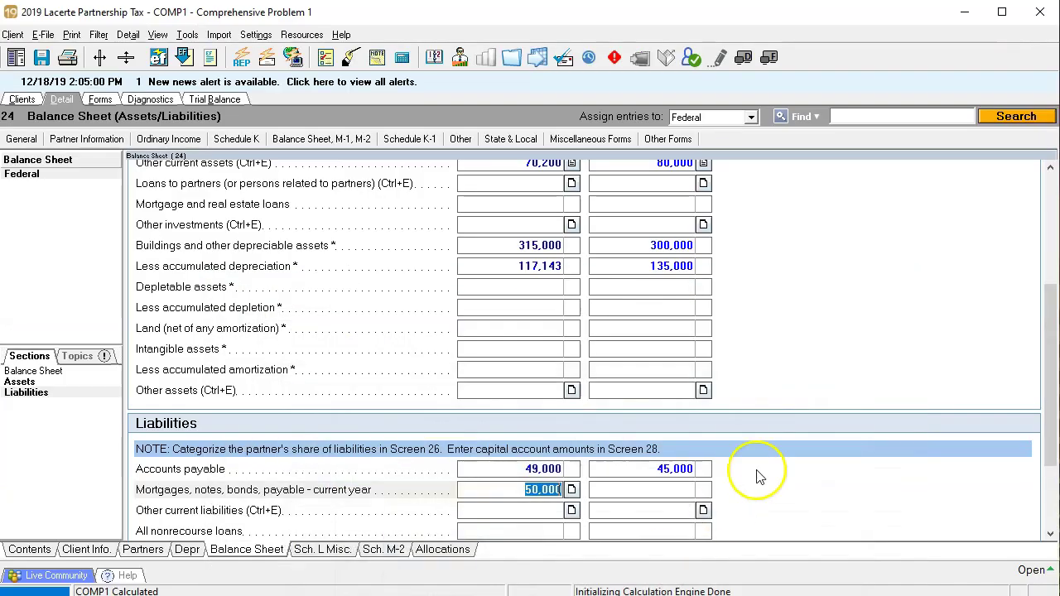
click(675, 468)
text(45500)
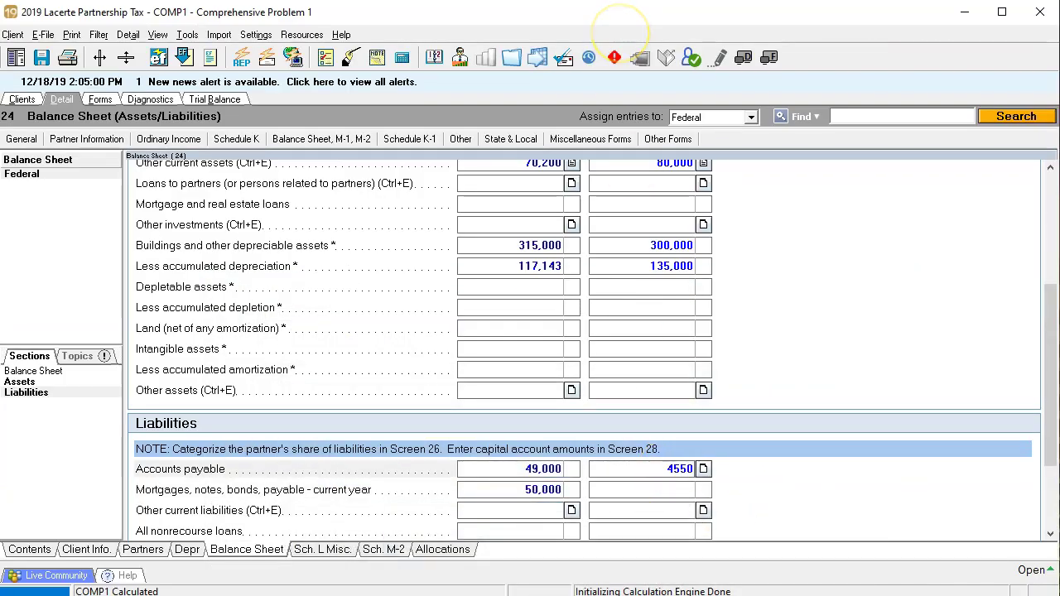
key(Return)
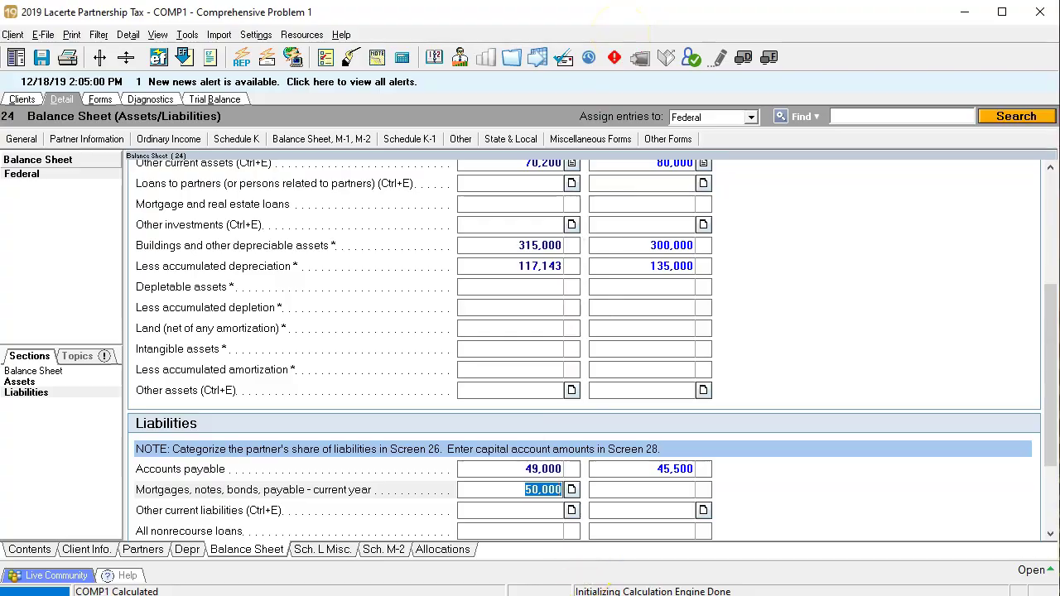
Confirm the 50,000 Notes Payable balance and set ending current-year mortgages to 50,000.
key(alt+Tab)
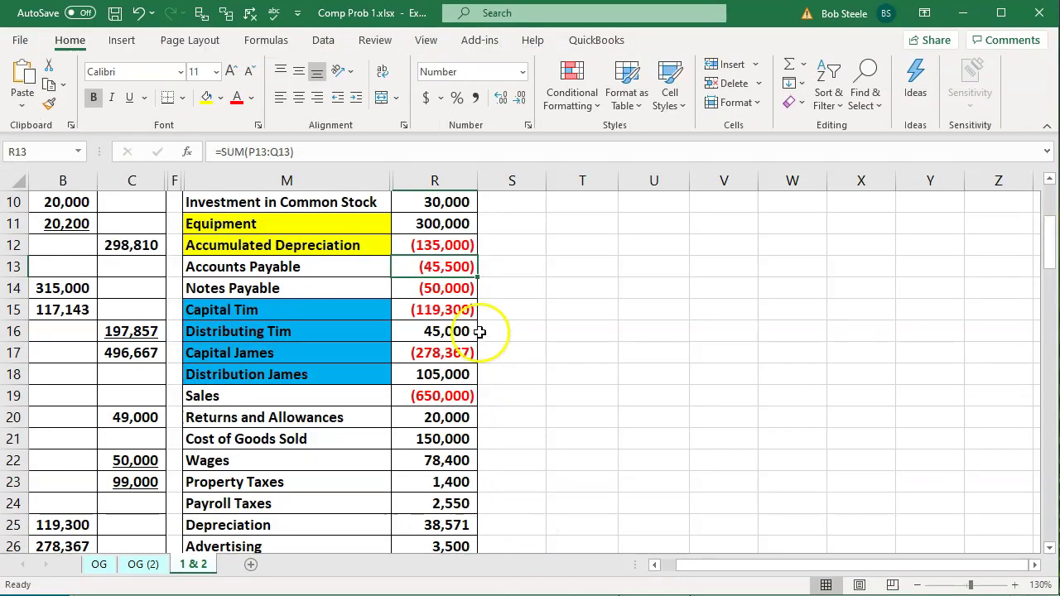
click(440, 290)
key(alt+Tab)
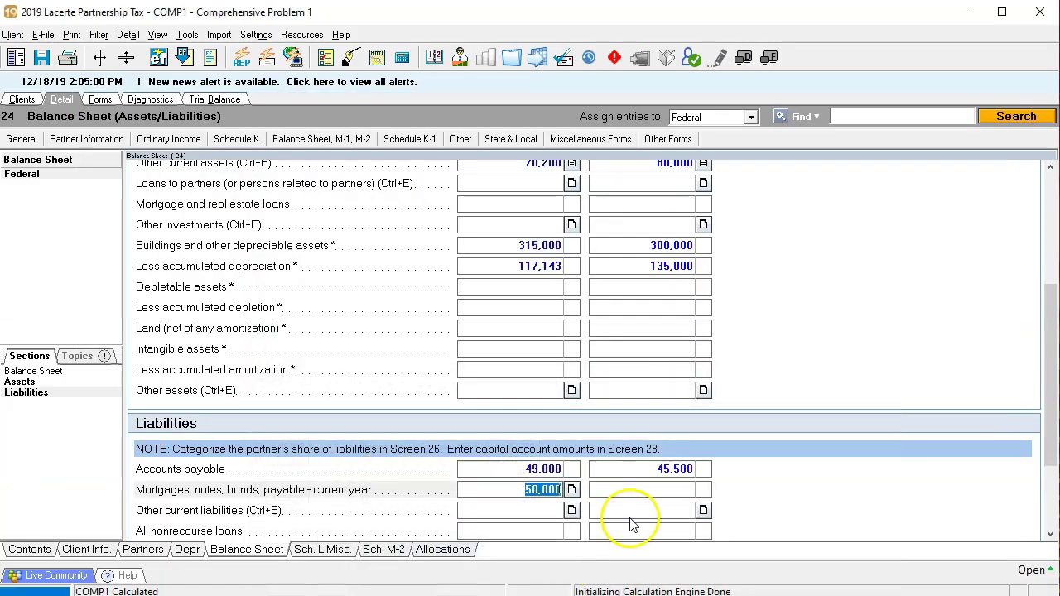
click(650, 493)
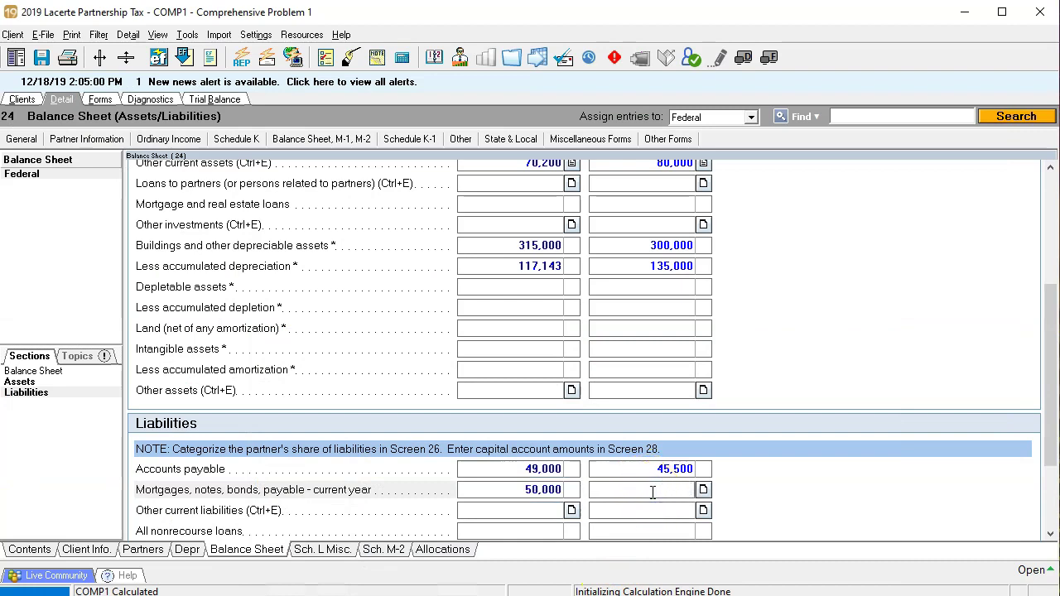
key(Return)
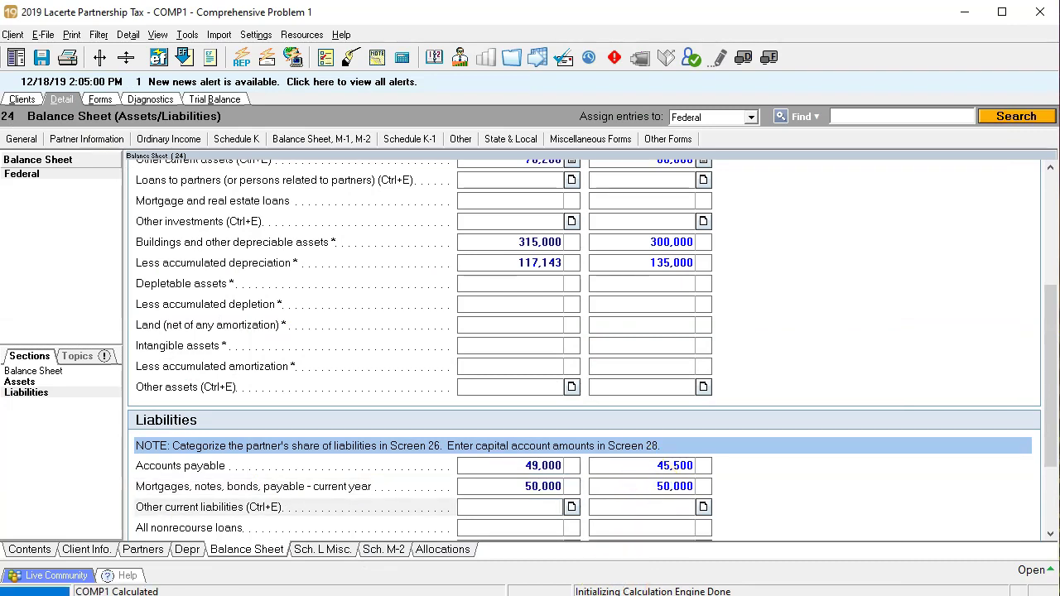
scroll(669, 530, down, 3)
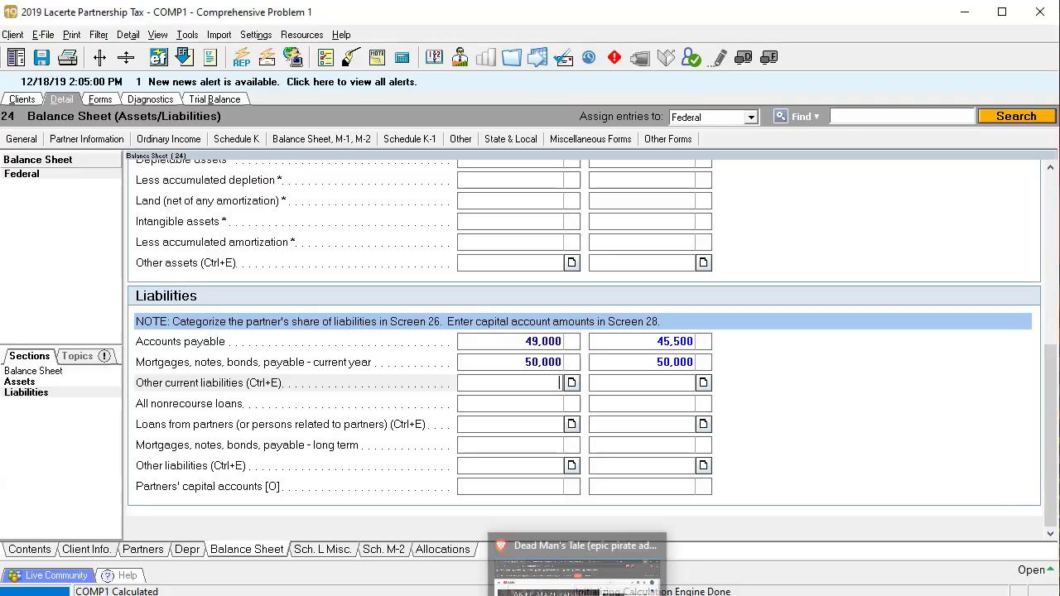
click(546, 589)
click(561, 489)
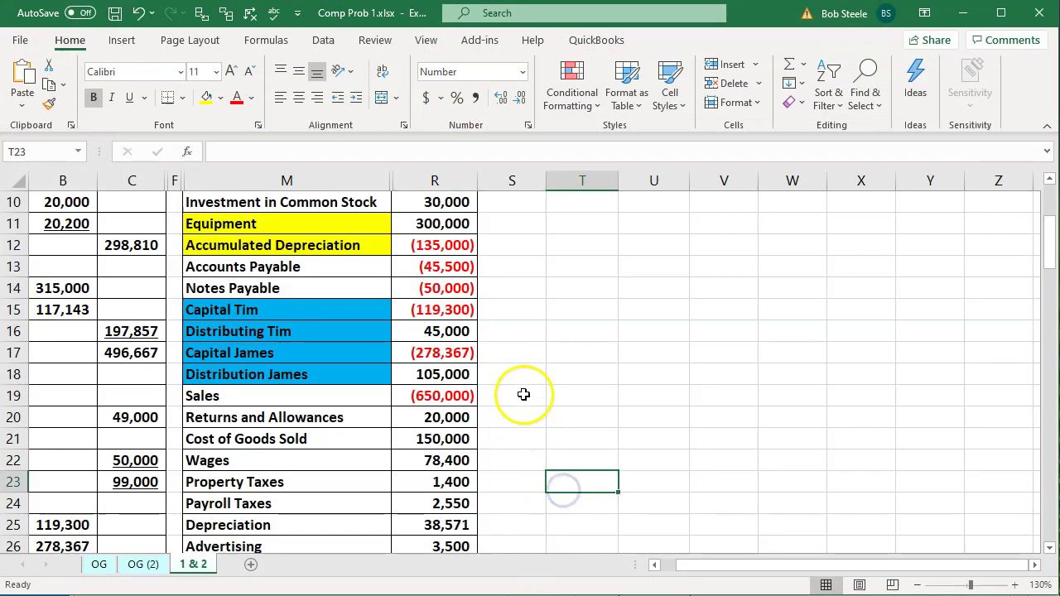
scroll(523, 385, down, 1)
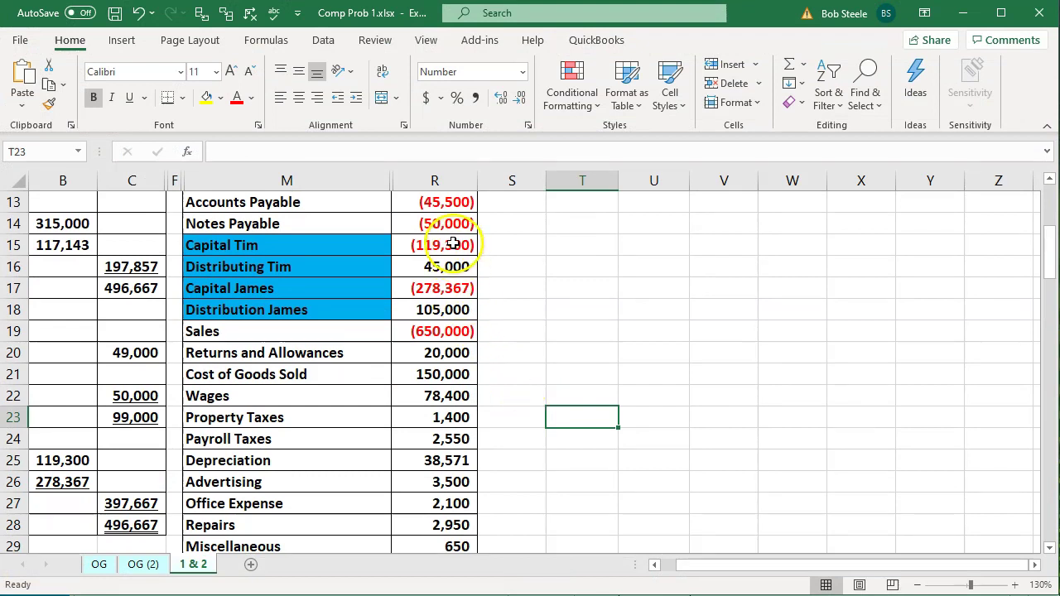
drag(447, 245, 453, 310)
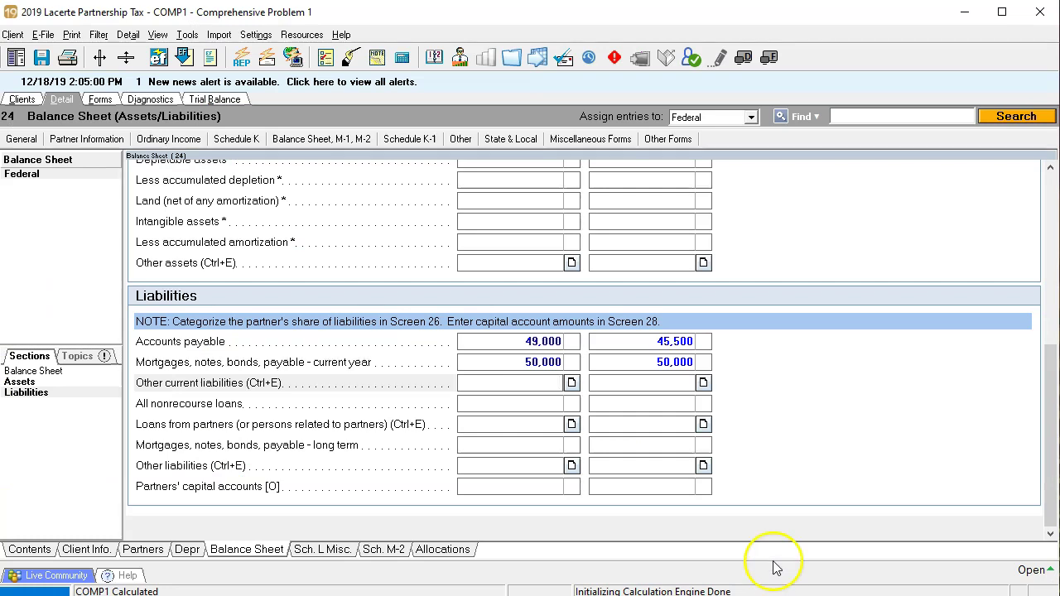
click(100, 100)
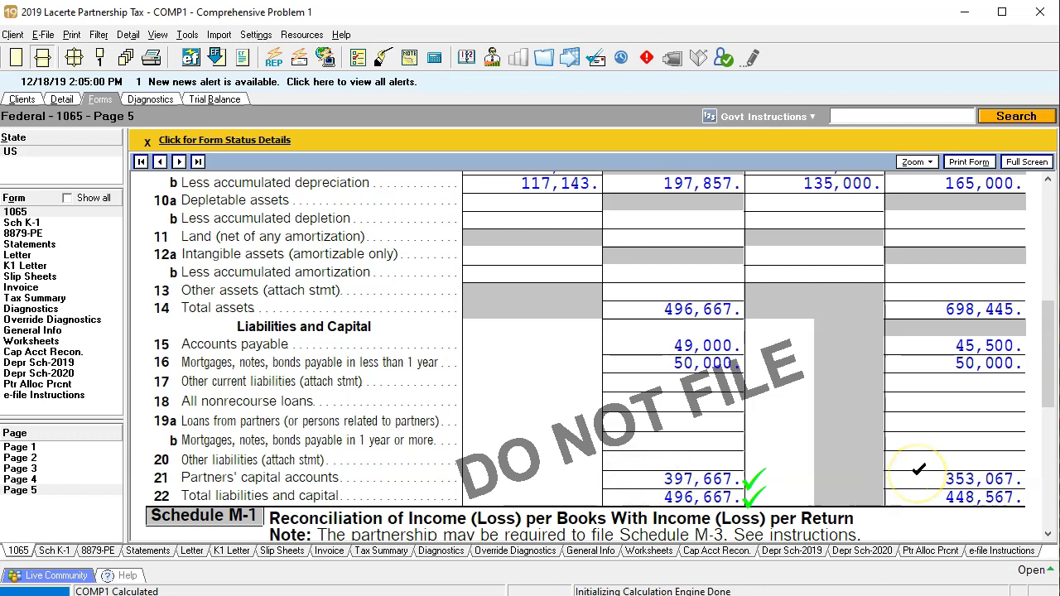
click(918, 470)
click(66, 99)
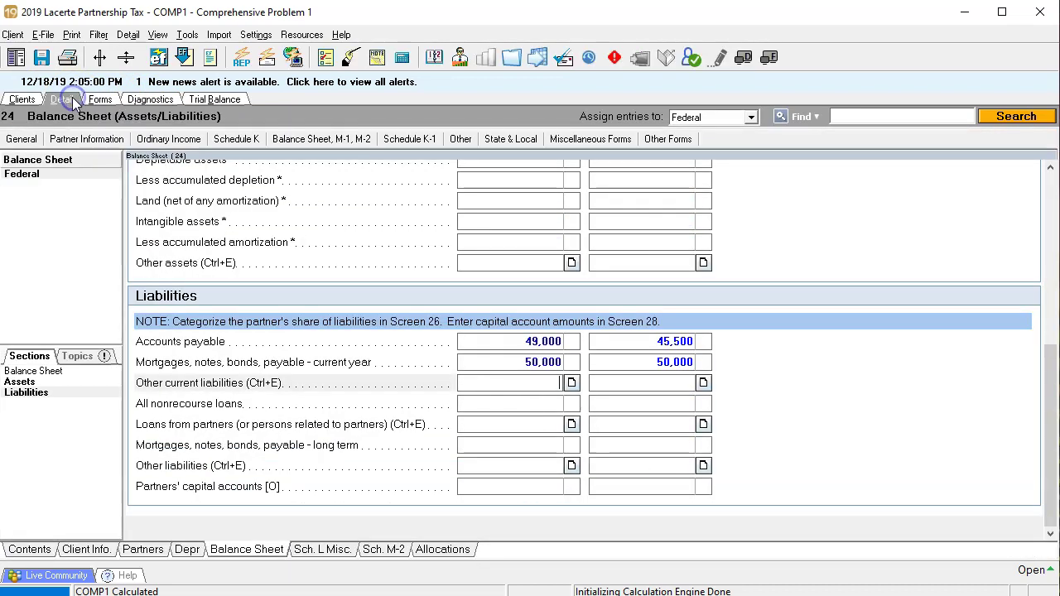
Sum the trial balance from partners' capital down to row 38, giving 602,945.
click(639, 487)
key(alt+Tab)
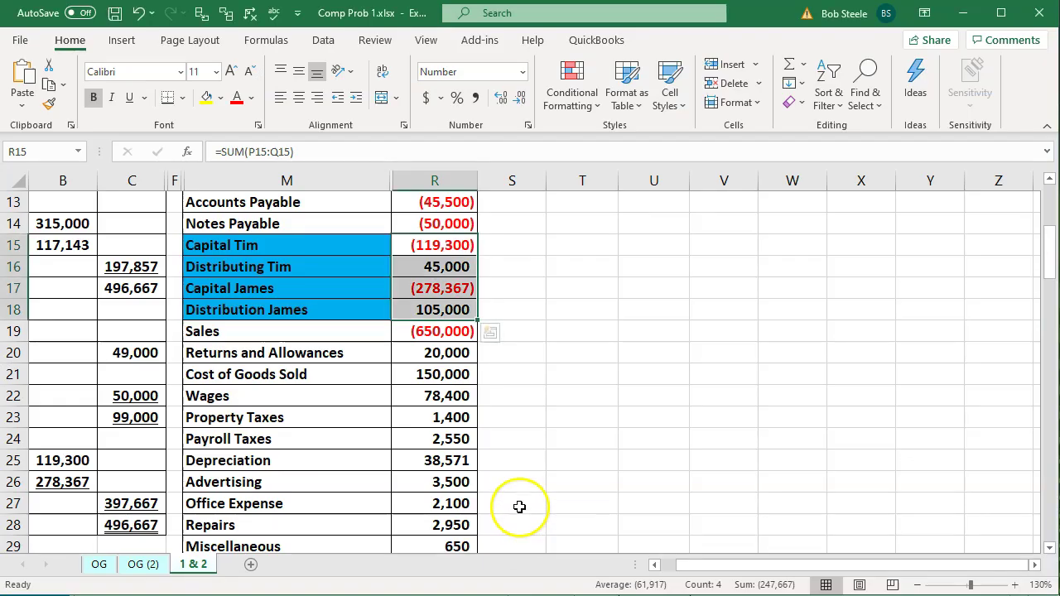
click(525, 486)
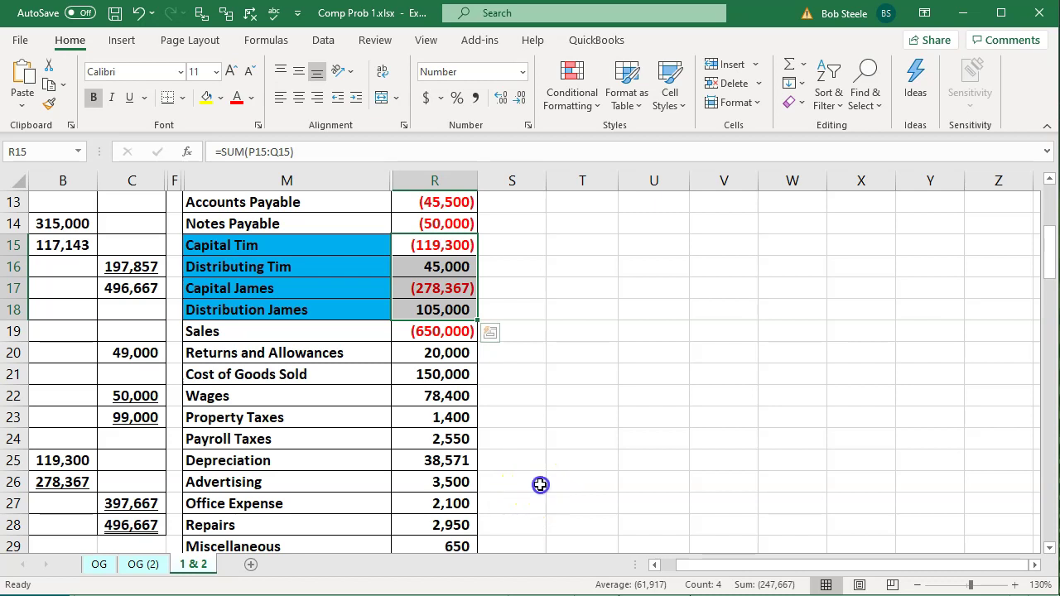
click(432, 247)
drag(431, 247, 434, 350)
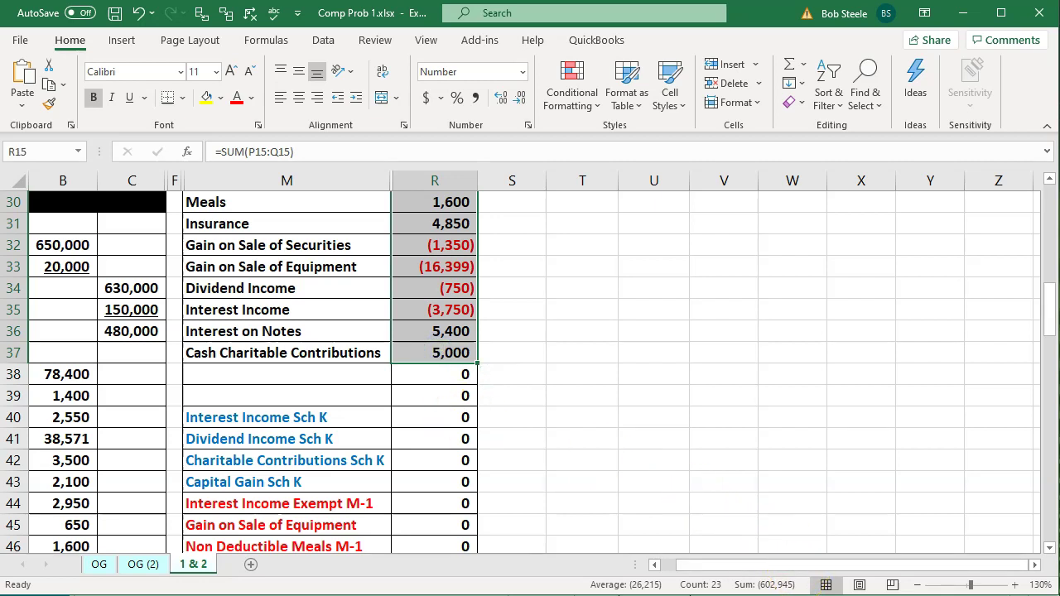
key(alt+Tab)
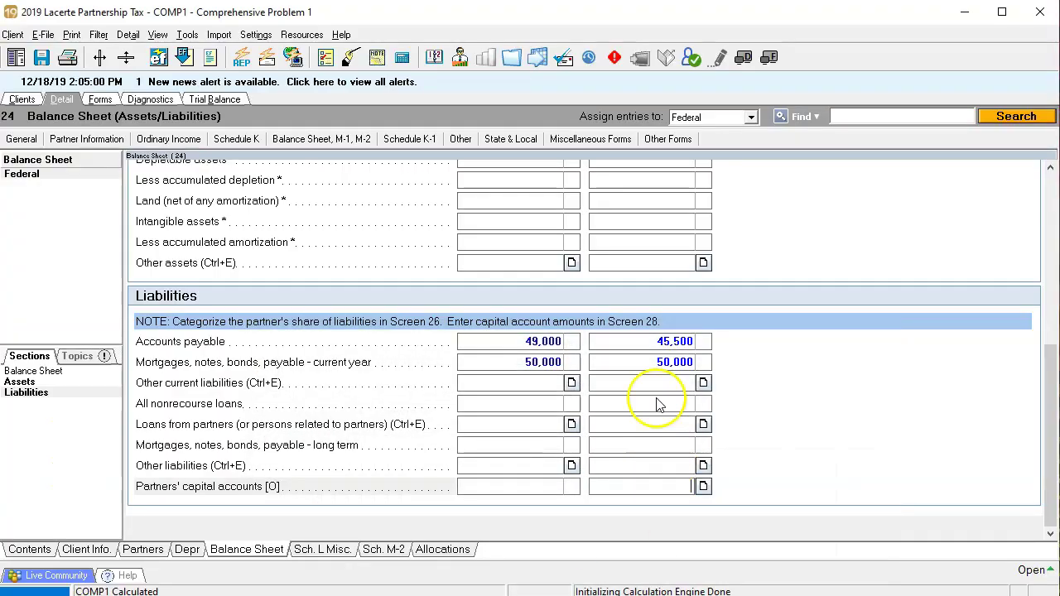
Start entering the partners' capital figure, then scroll Excel back to the column A labels.
text(602945)
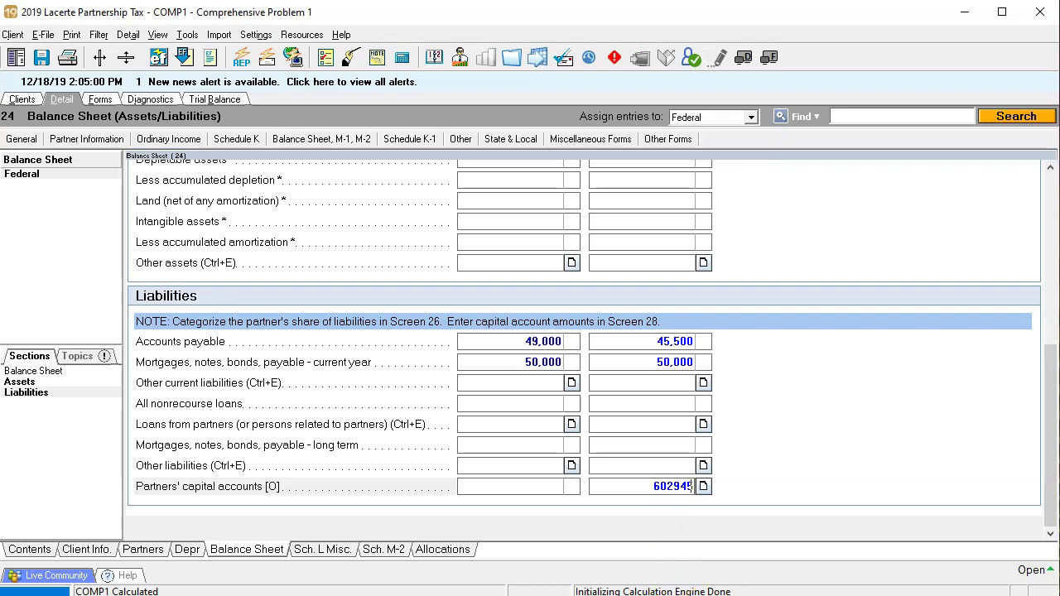
key(alt+Tab)
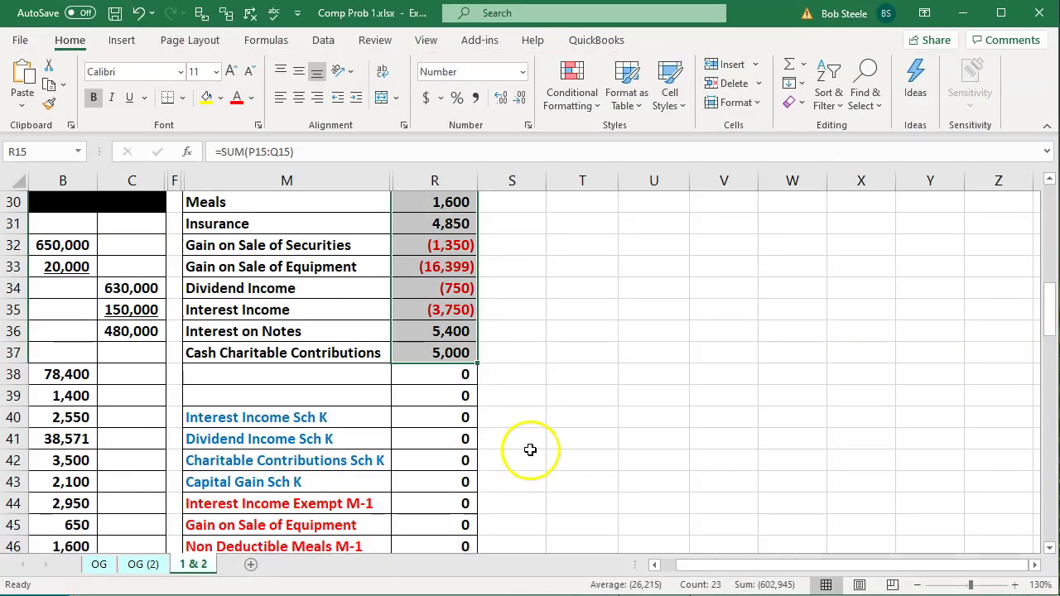
scroll(534, 439, up, 7)
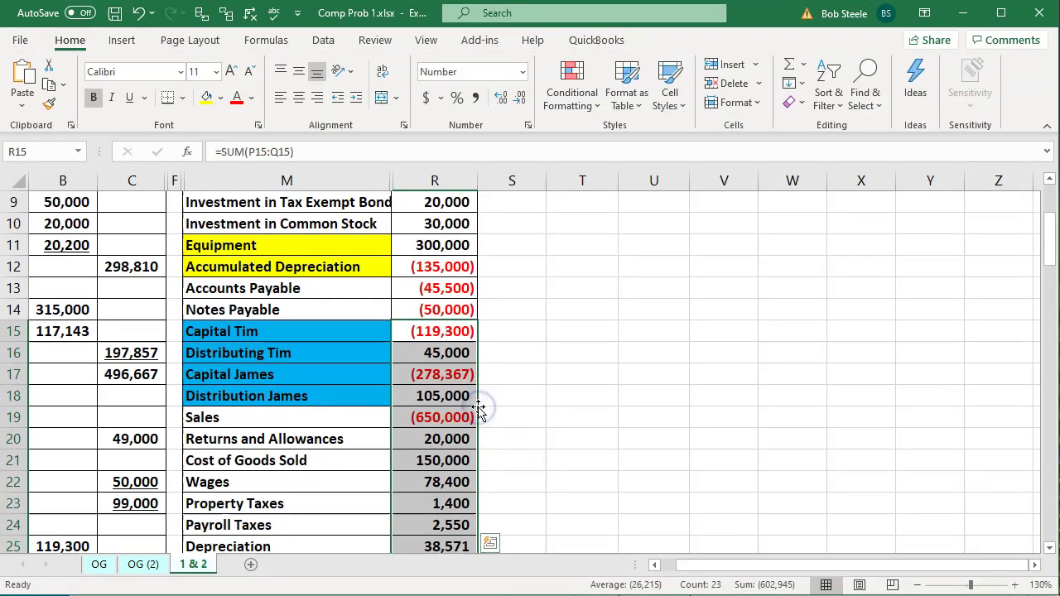
key(Left)
key(Left)
key(Left)
key(Left)
key(Left)
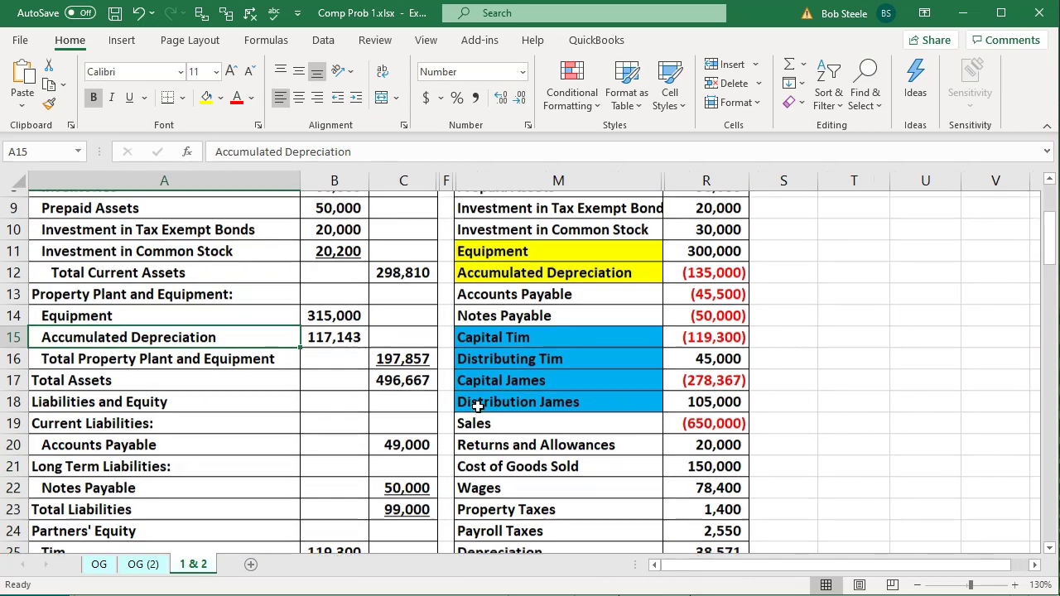
Unhide the hidden current-year balance sheet columns D and E by selecting columns C through F.
scroll(478, 406, up, 3)
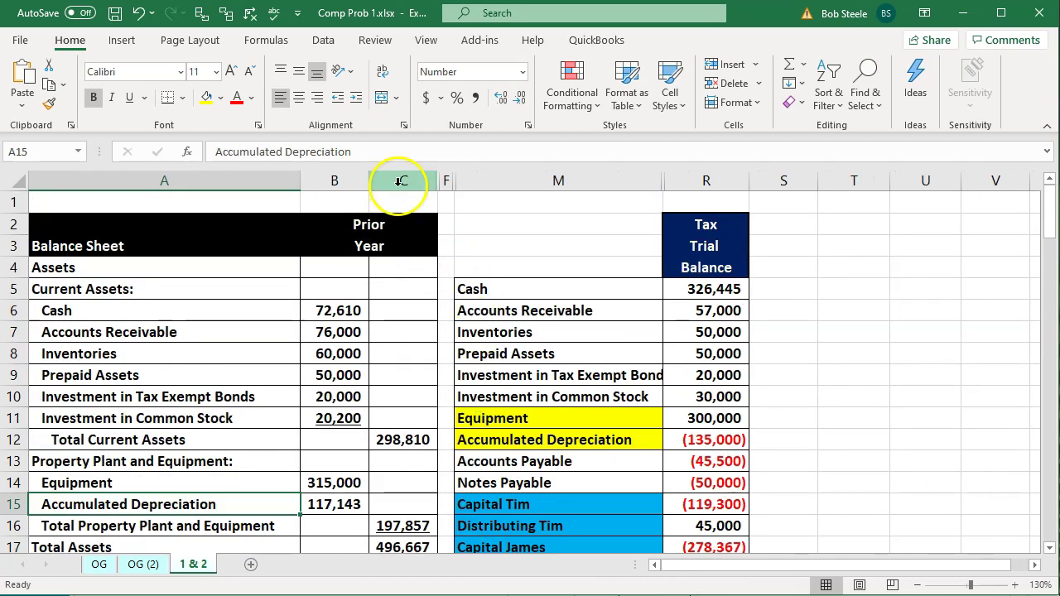
drag(401, 180, 441, 183)
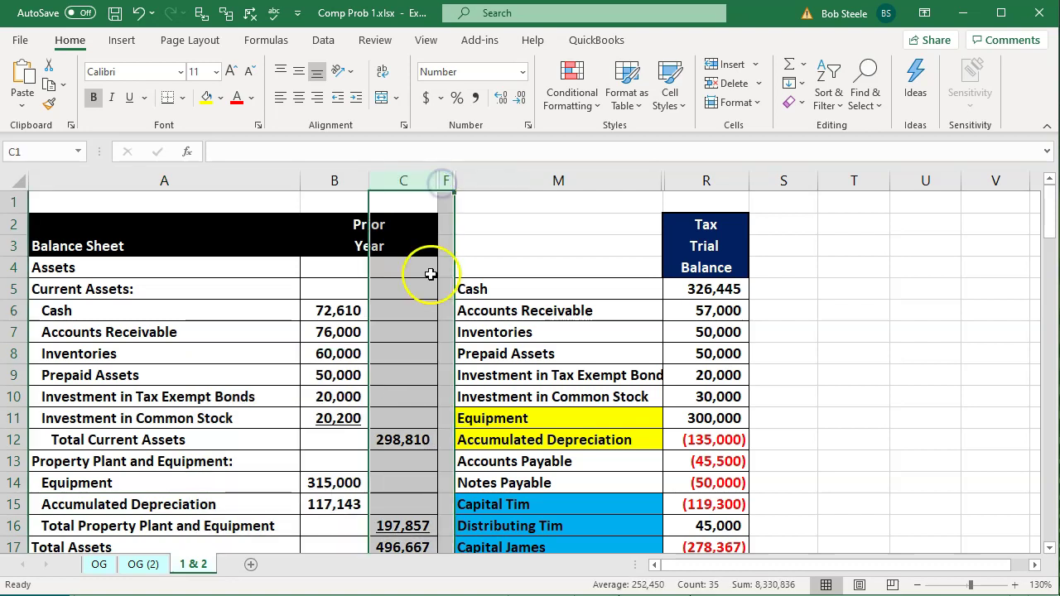
right_click(406, 310)
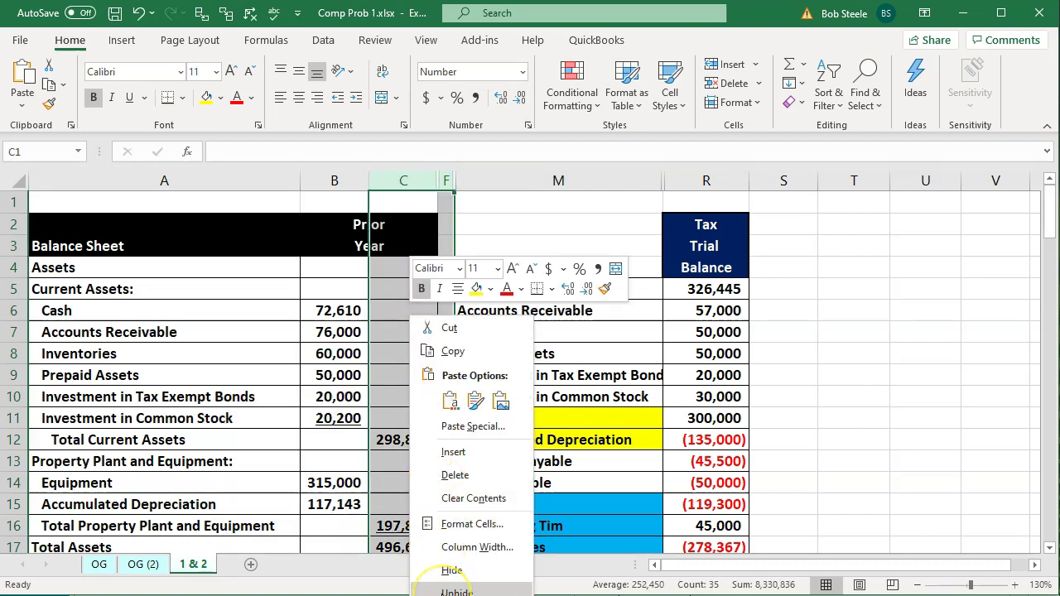
click(442, 592)
click(466, 454)
scroll(464, 453, down, 5)
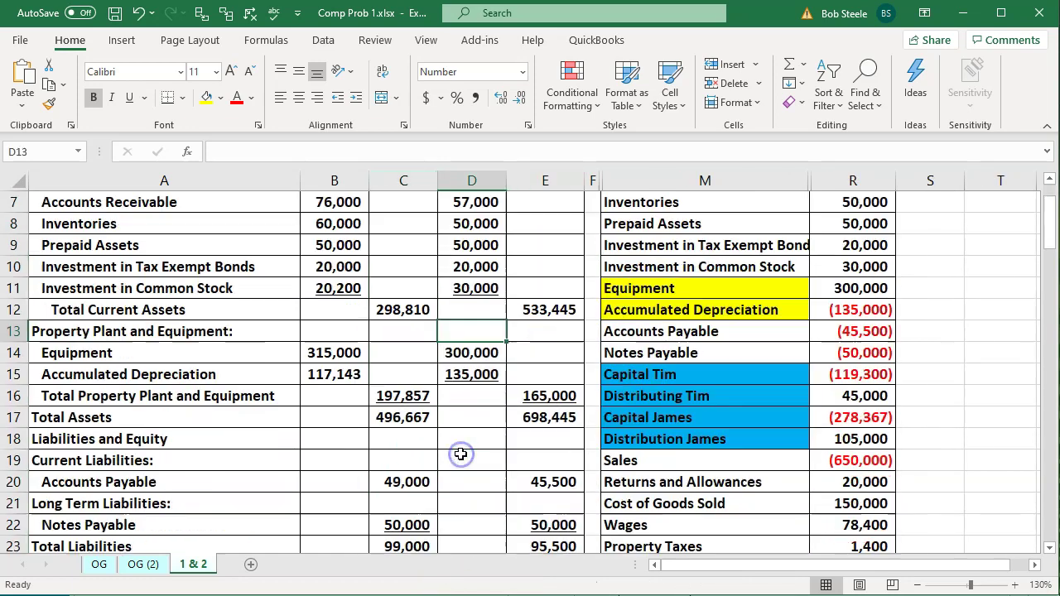
Compare E27's total partners' equity of 602,945 with the R15:R38 trial balance sum, then return to Lacerte.
click(545, 440)
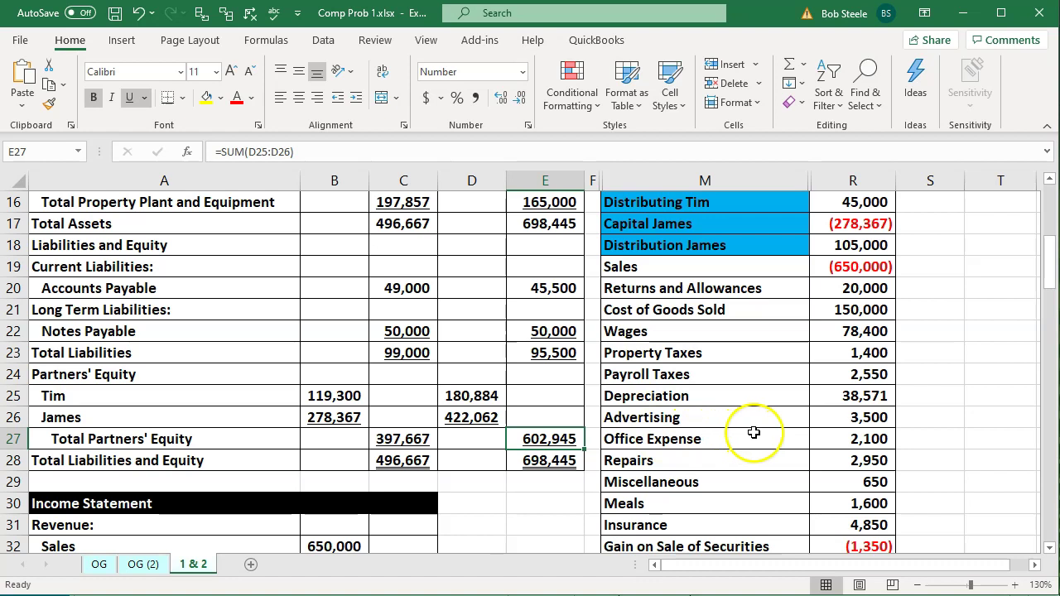
scroll(941, 428, up, 1)
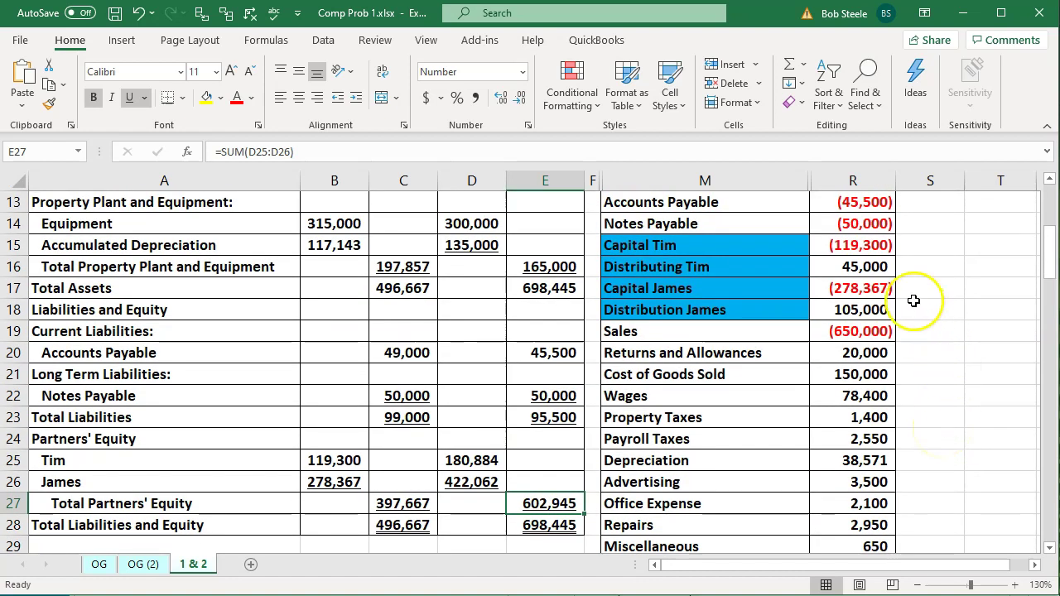
drag(867, 246, 857, 324)
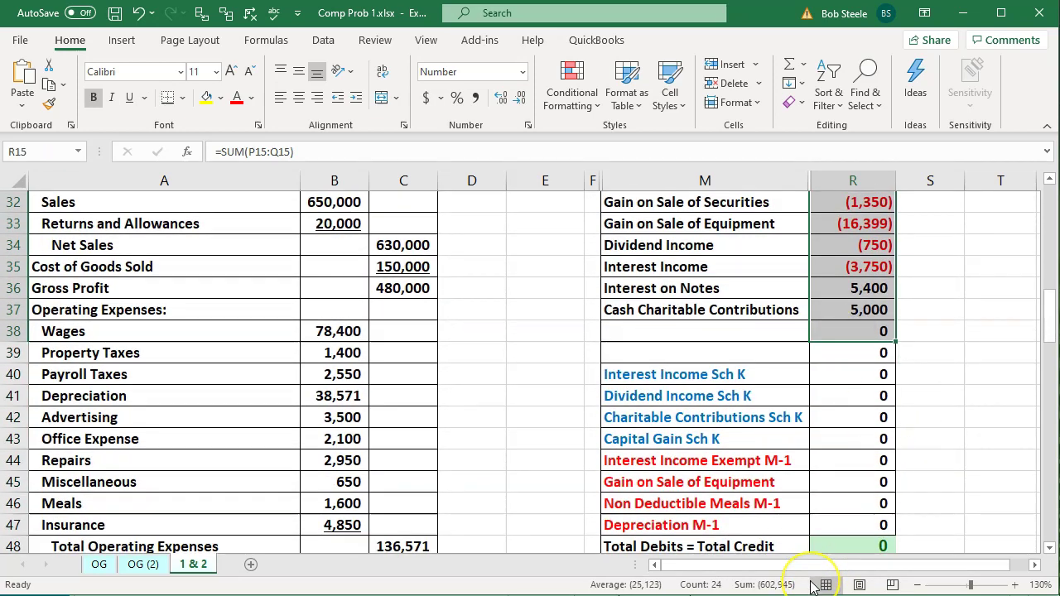
scroll(606, 427, up, 2)
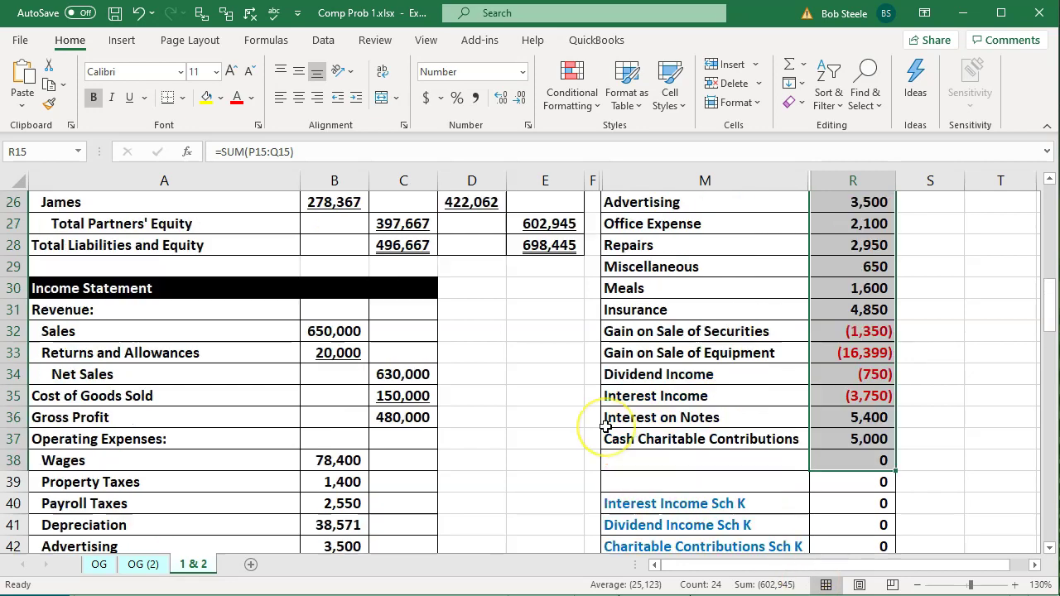
scroll(606, 426, up, 2)
click(549, 352)
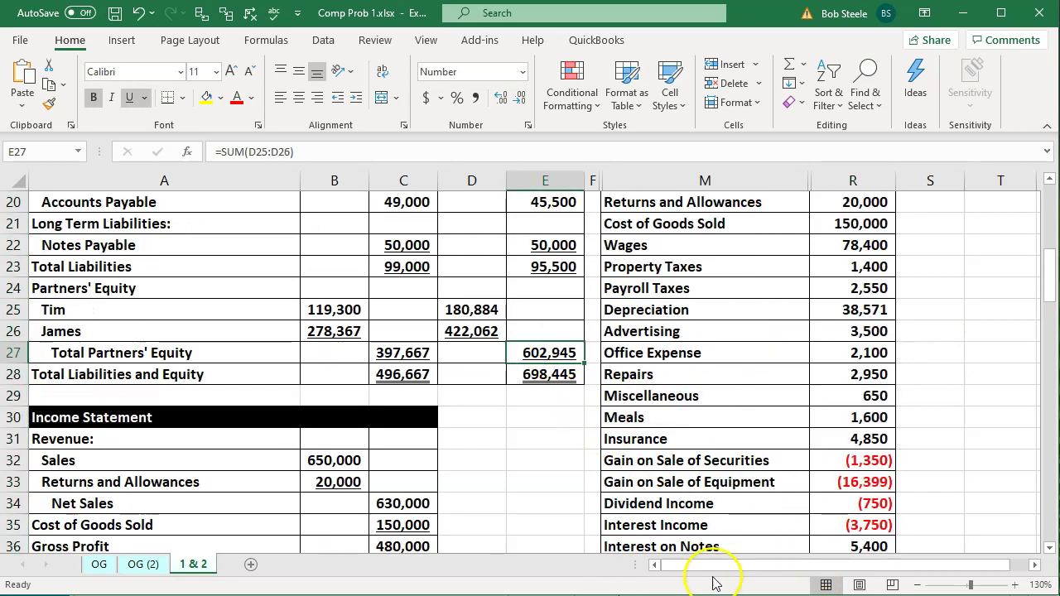
key(alt+Tab)
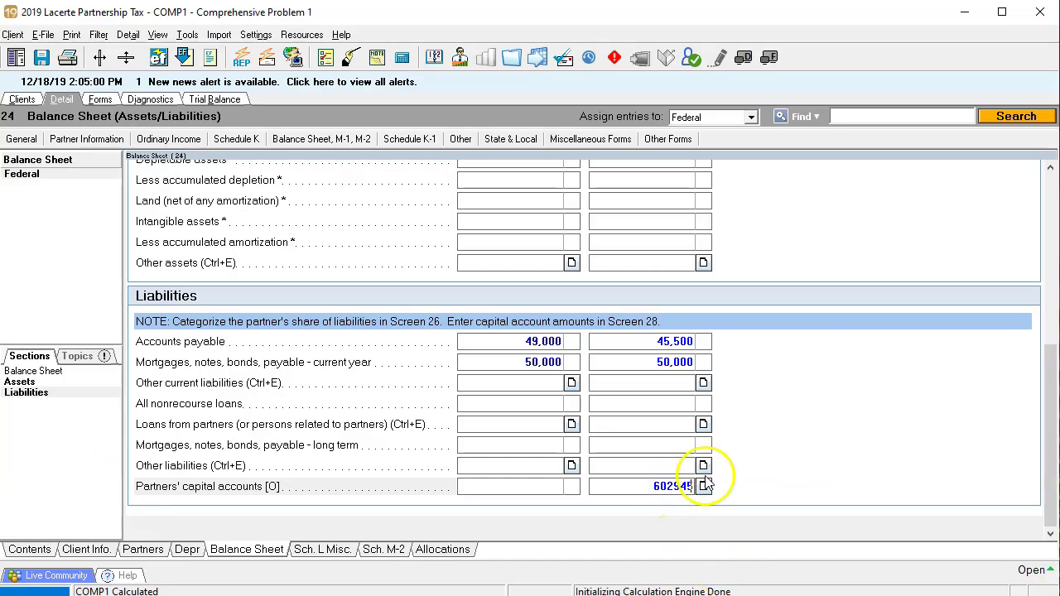
Commit 602,945 partners' capital and tick off both 698,445 totals on Form 1065 page 5.
click(757, 450)
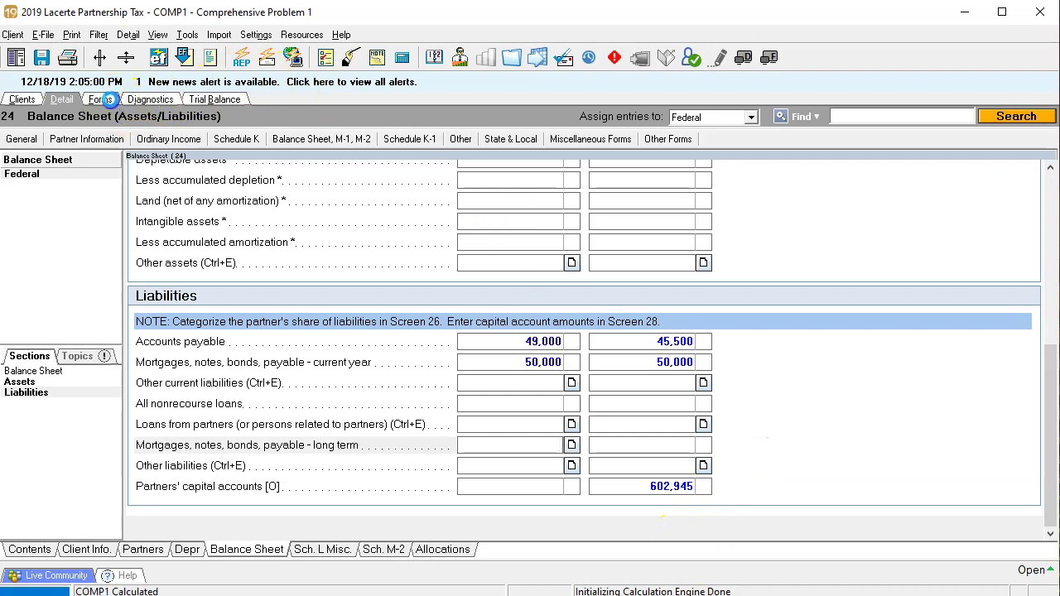
click(104, 99)
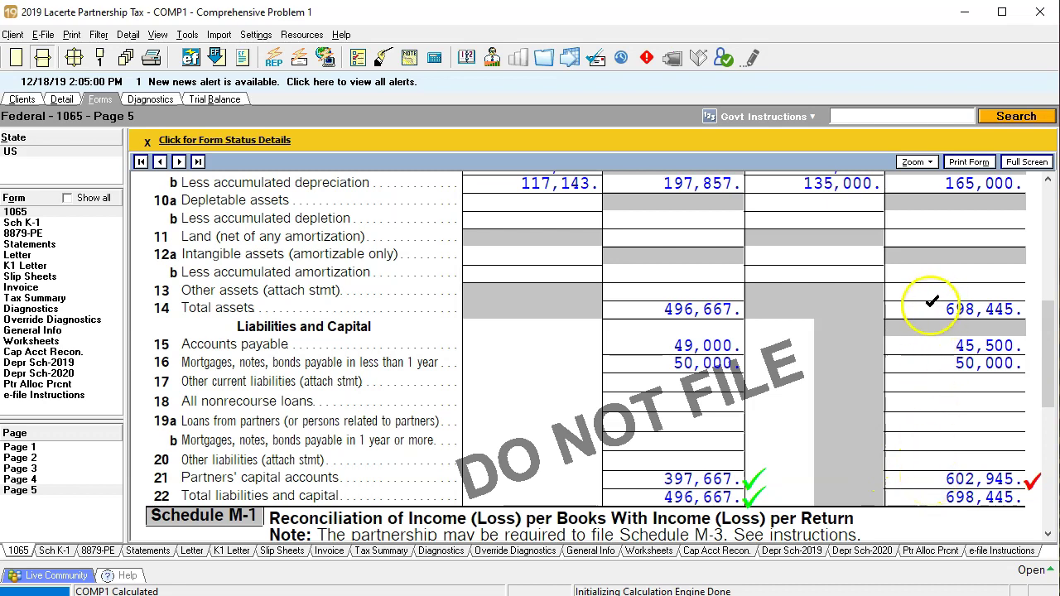
click(931, 306)
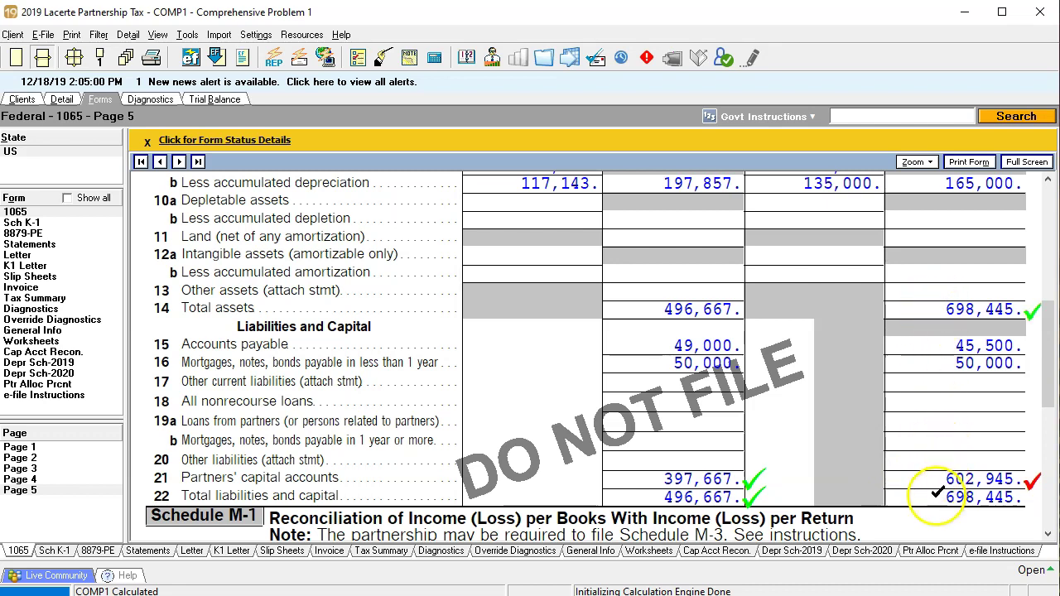
click(935, 492)
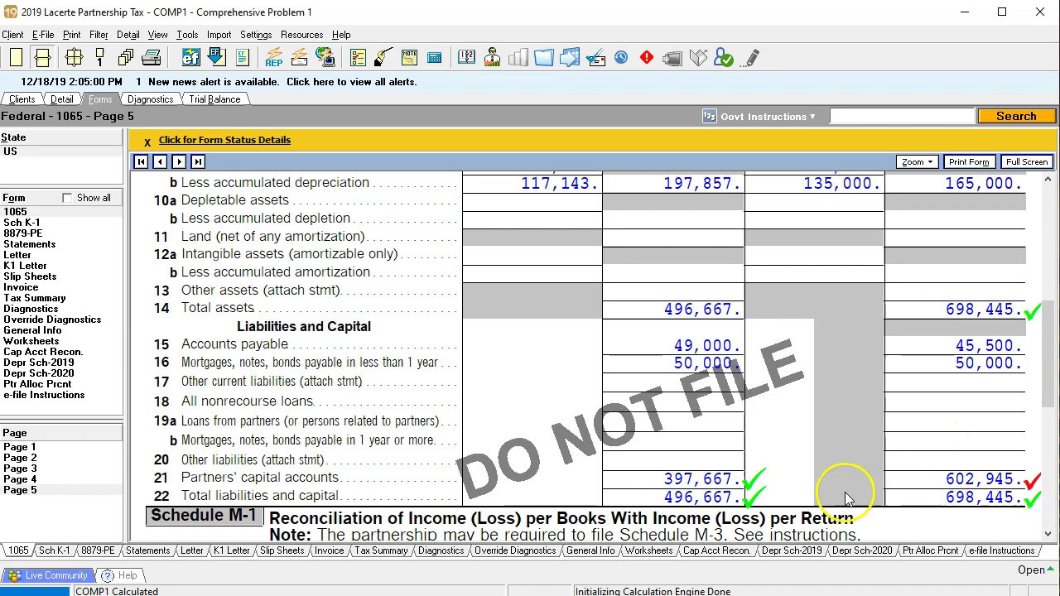
Clear the tick marks beside 397,667, 496,667, 602,945 and the line 14 and 22 totals.
click(751, 479)
click(750, 497)
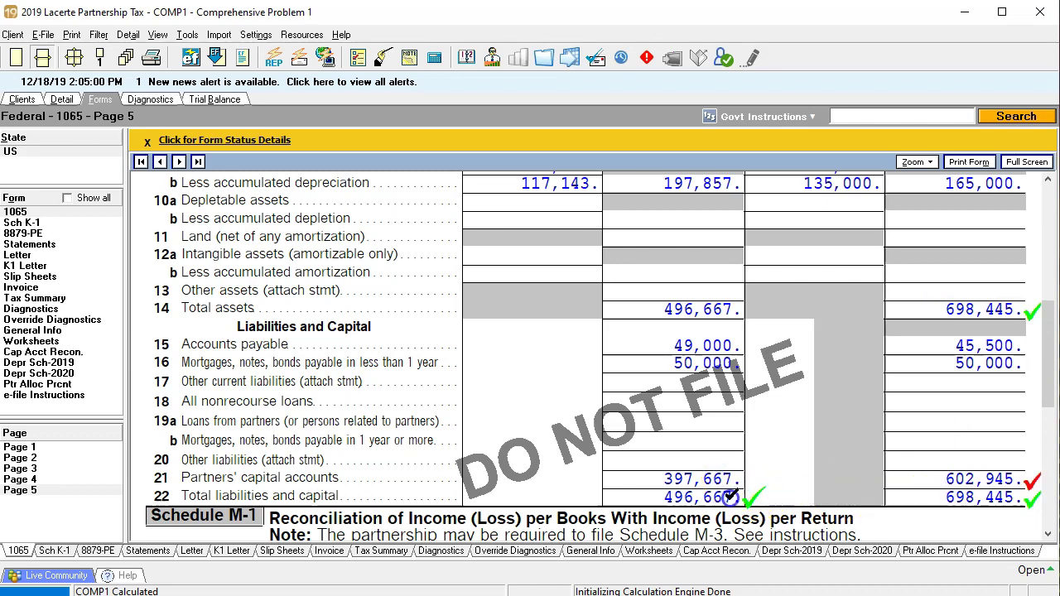
click(911, 479)
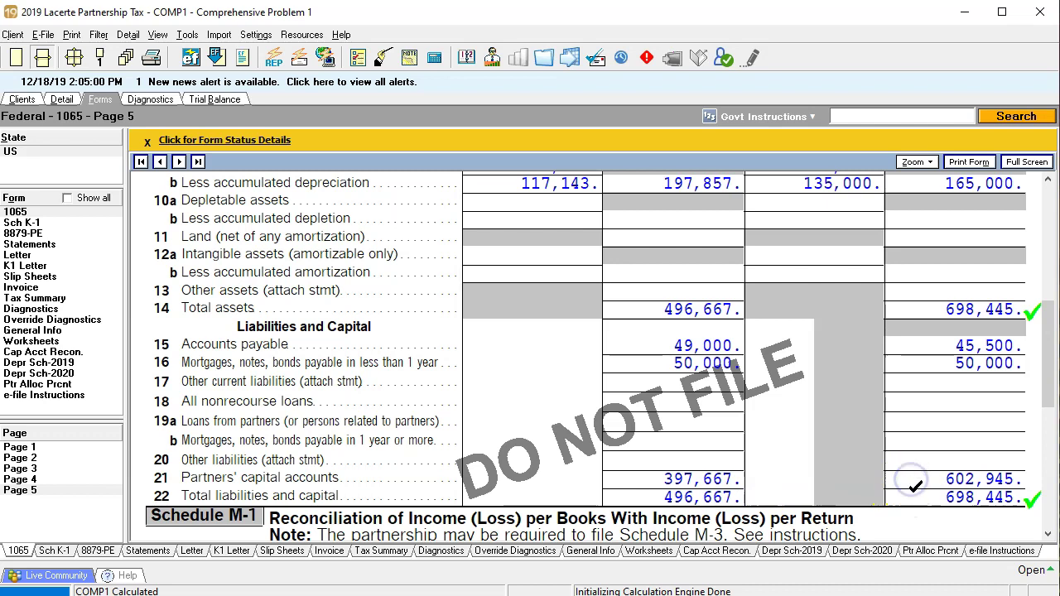
click(916, 497)
click(952, 311)
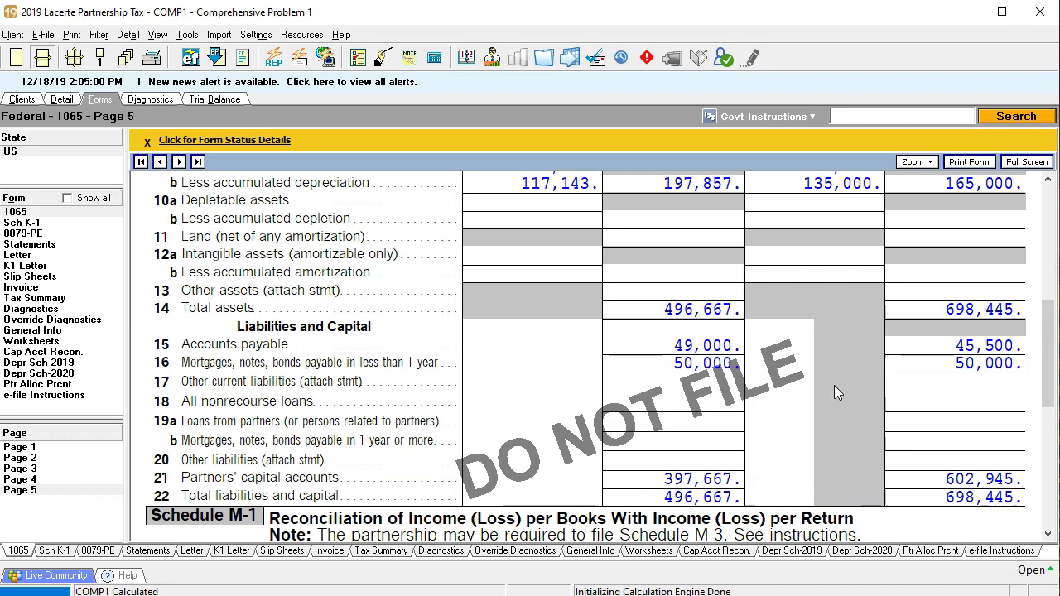
click(900, 476)
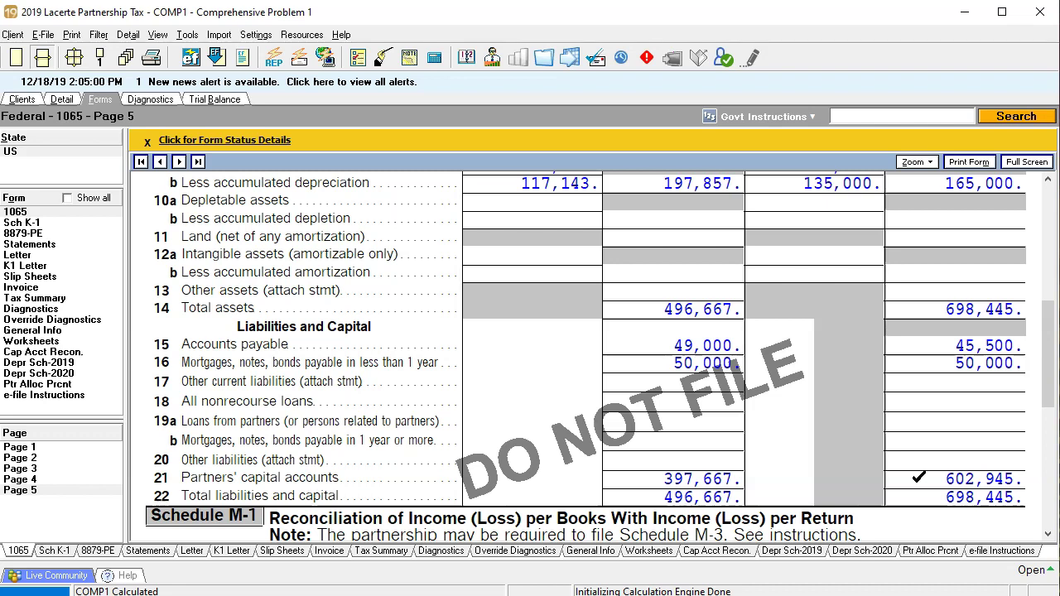
click(942, 472)
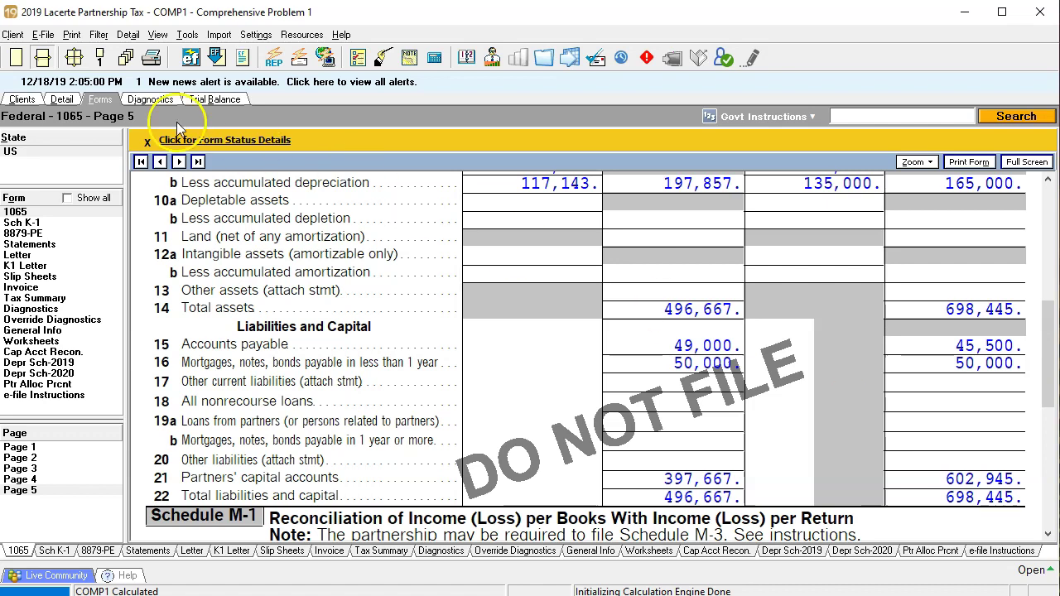
Delete the 602,945 partners' capital entry from the balance sheet detail screen.
click(62, 99)
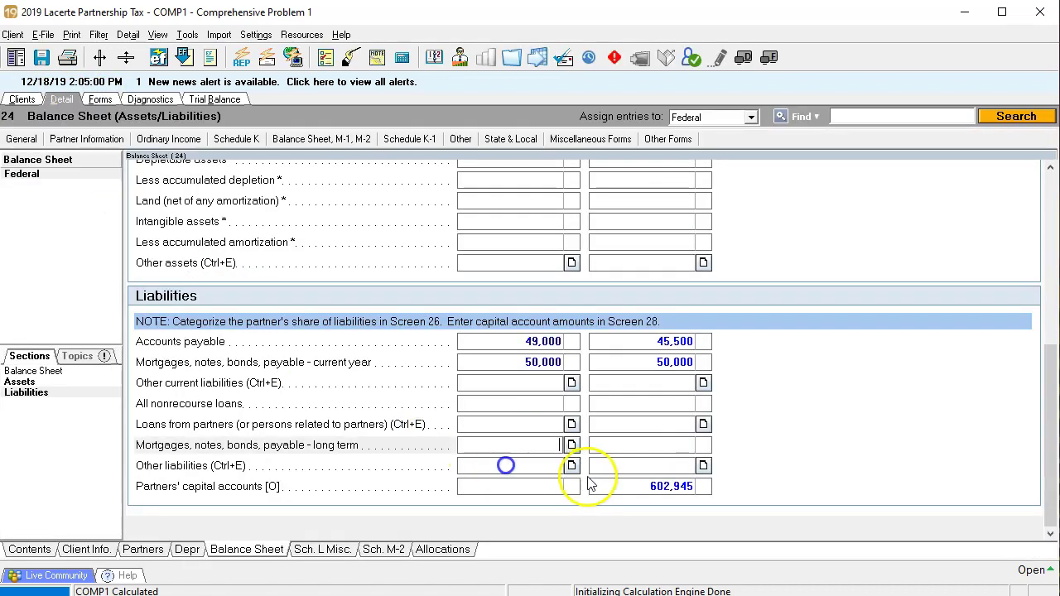
click(654, 487)
key(Delete)
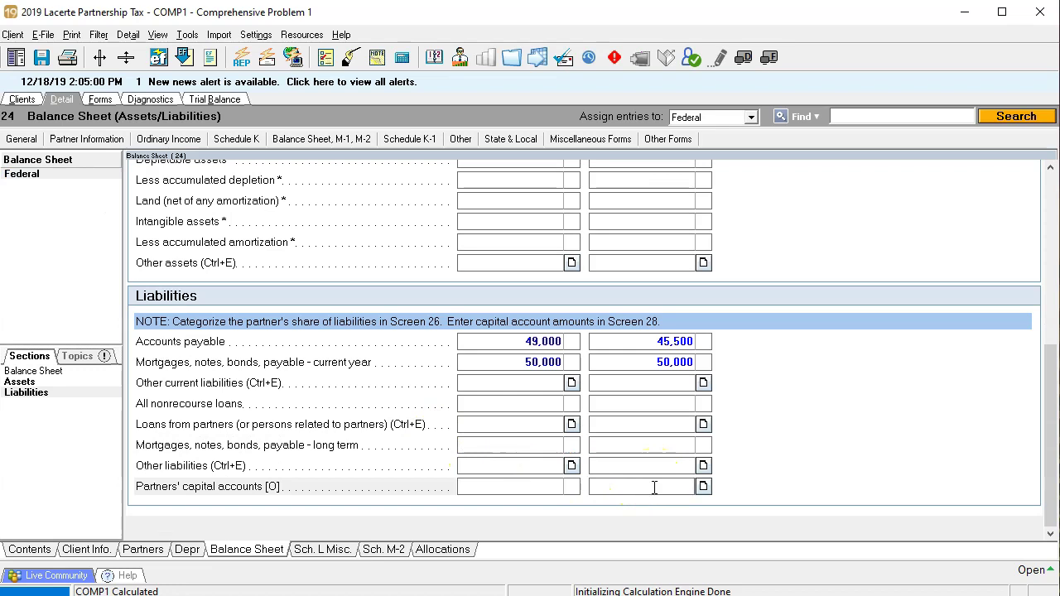
click(100, 99)
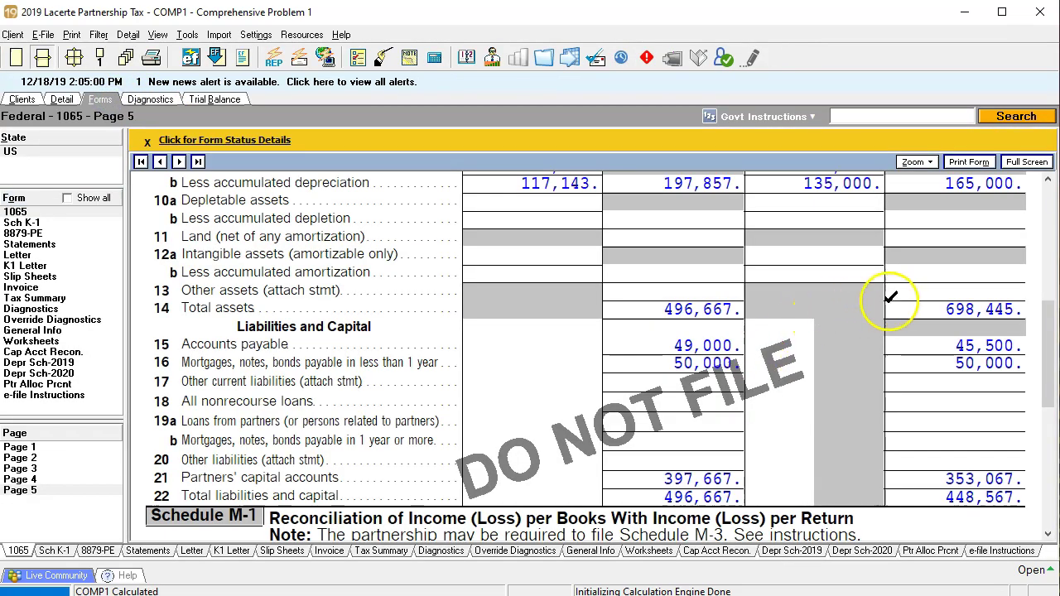
Tick off the recalculated 353,067 partners' capital and the 397,667 prior-year capital on Form 1065 page 5.
click(913, 477)
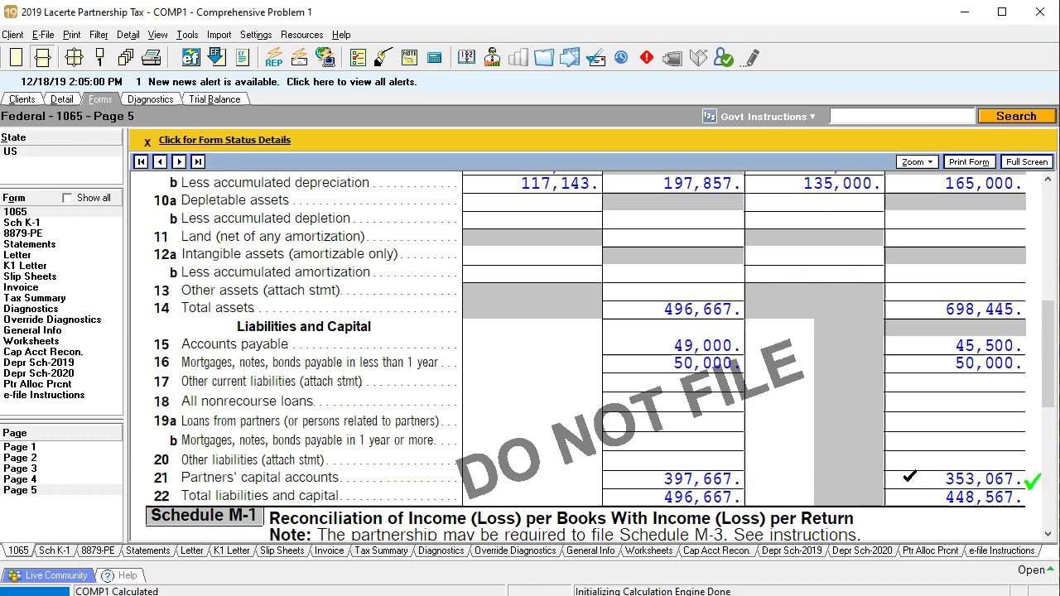
click(901, 469)
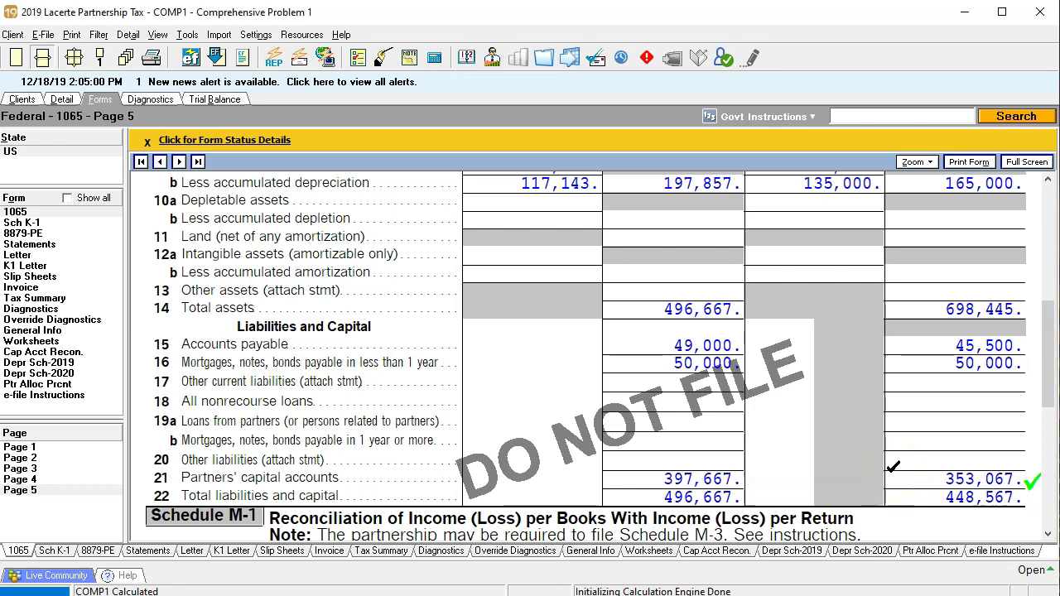
click(890, 457)
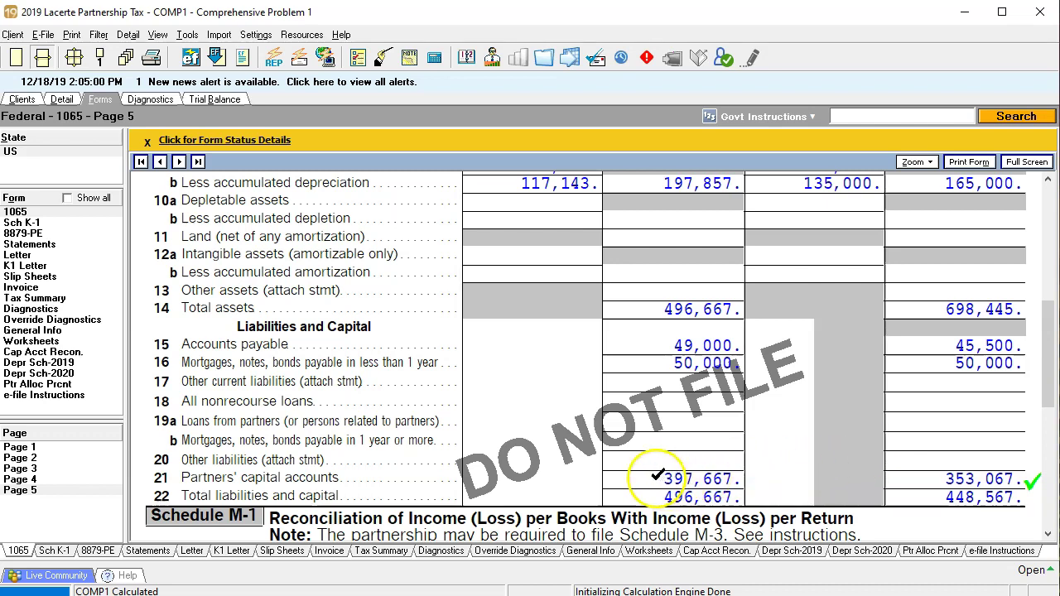
click(656, 476)
click(913, 475)
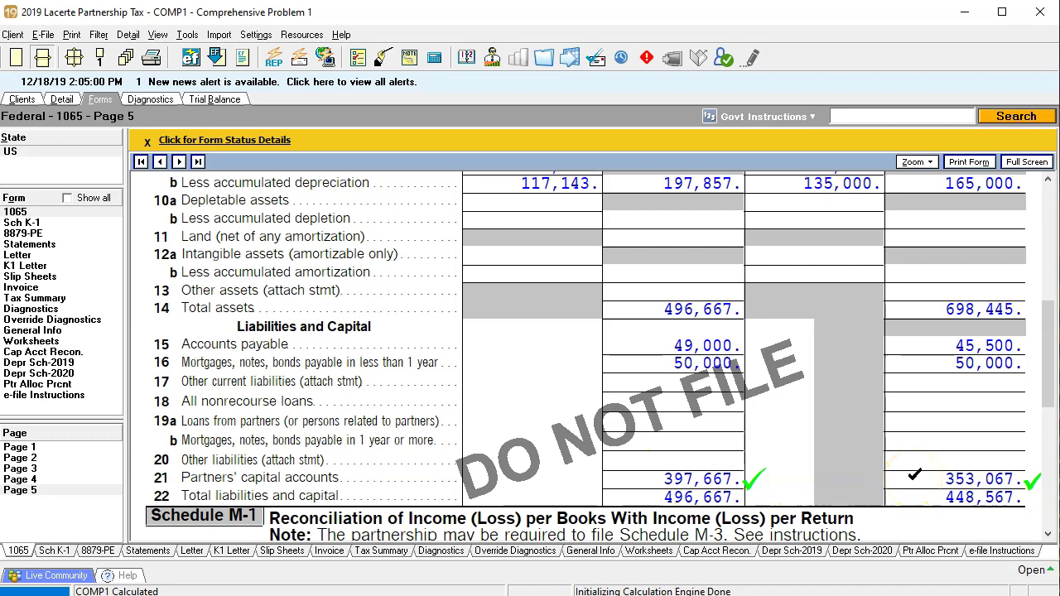
click(914, 469)
click(914, 469)
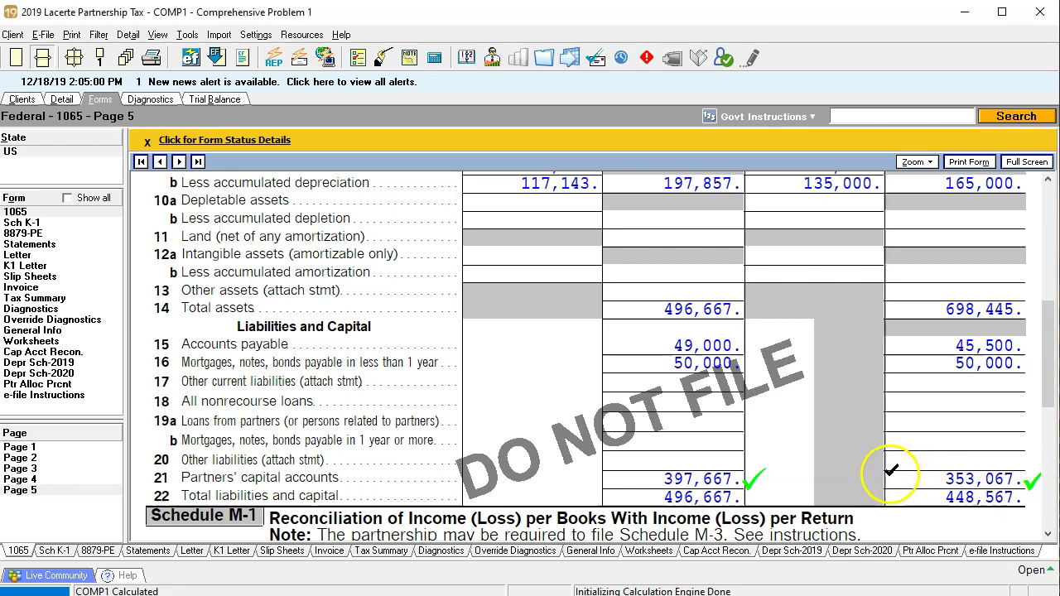